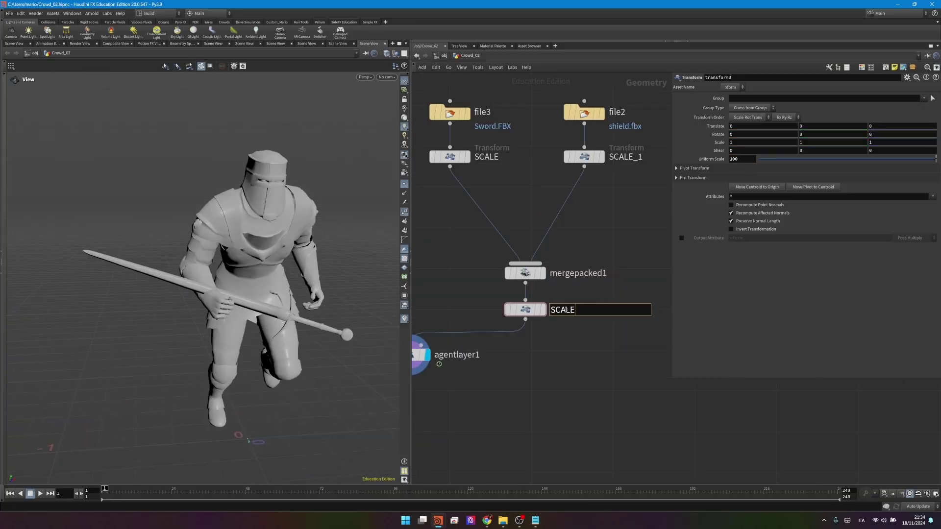
Step: Rename the transform node below mergepacked1 as SCALE100
text(100)
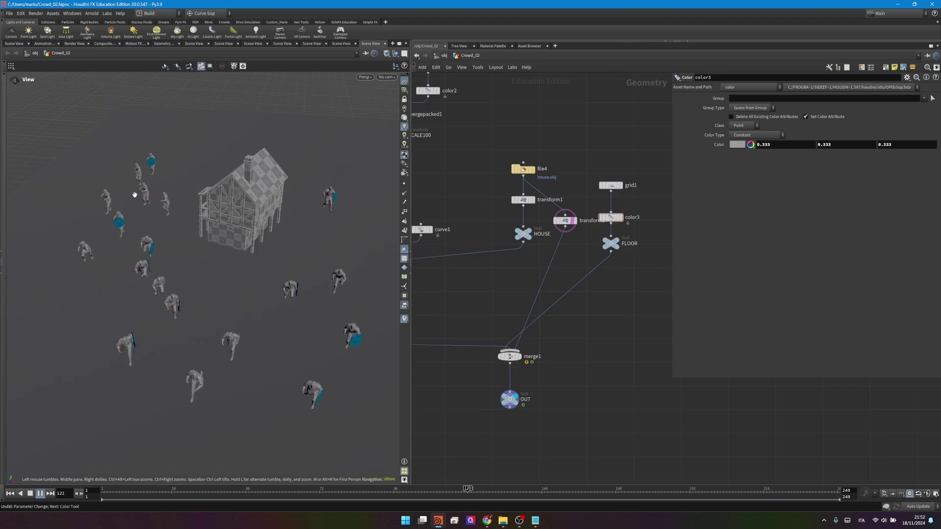
drag(135, 194, 118, 179)
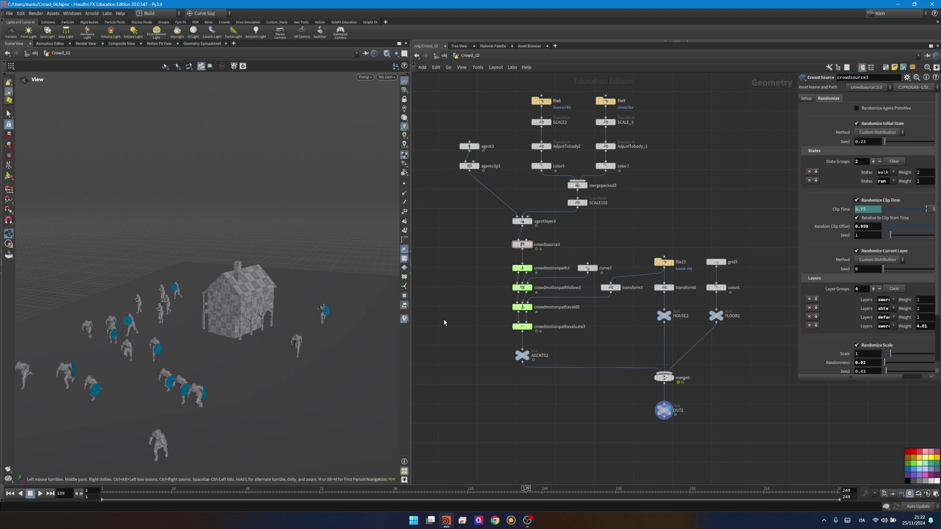
Step: Examine the existing crowd network: the agent, weapon, adjustment, crowd source, motion path and house nodes
drag(436, 120, 506, 184)
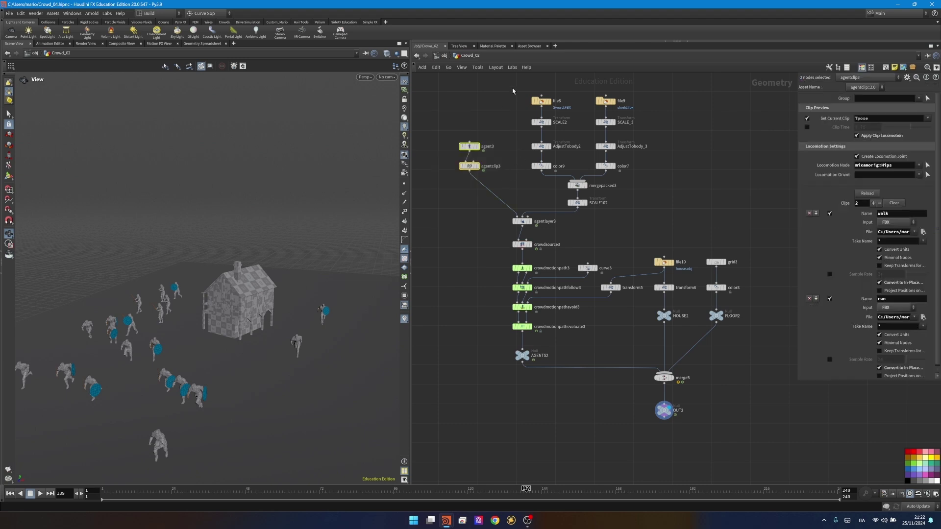
drag(564, 95, 574, 112)
drag(636, 114, 663, 162)
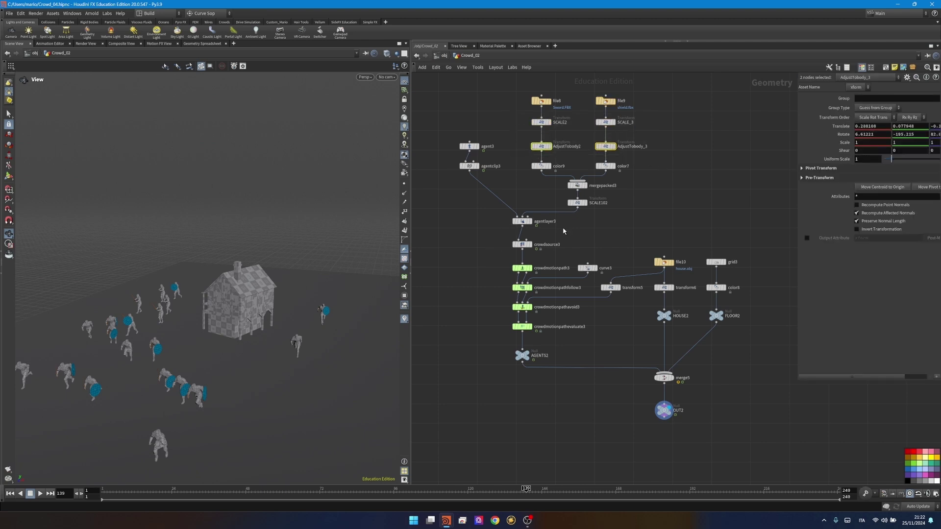
drag(565, 236, 479, 214)
drag(797, 381, 777, 389)
drag(488, 229, 549, 250)
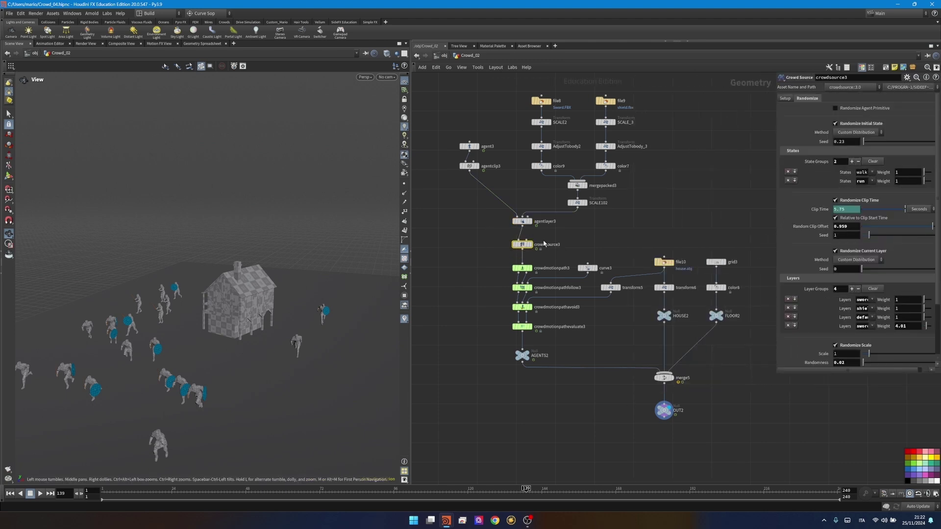
drag(778, 345, 667, 342)
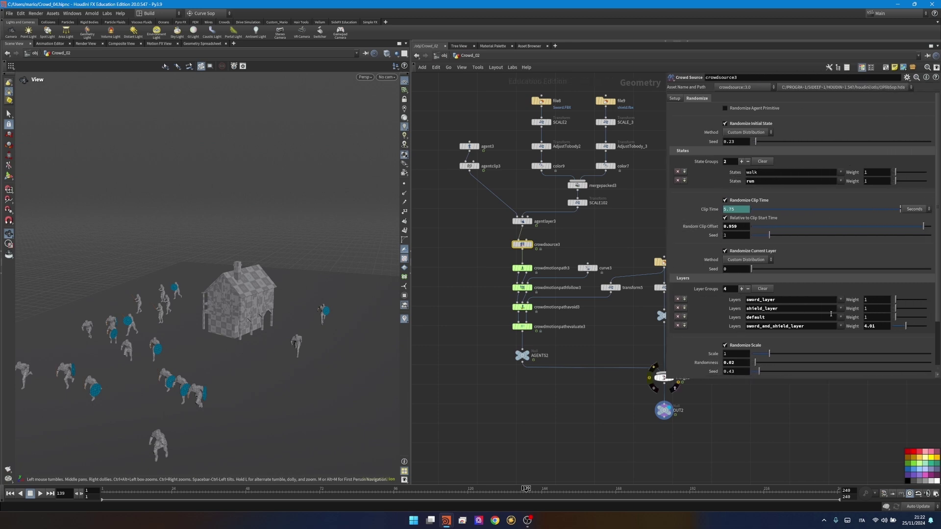
click(480, 281)
drag(483, 261, 492, 316)
middle_drag(586, 339, 571, 316)
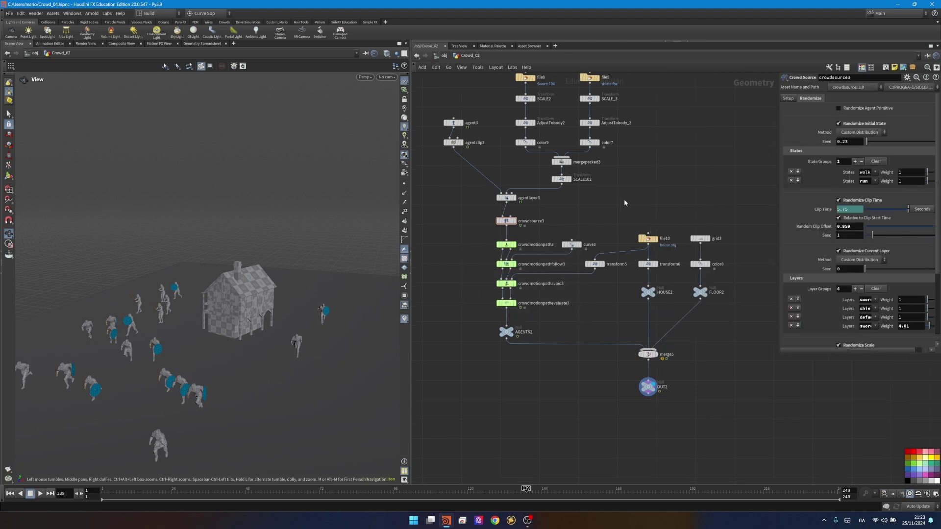
drag(621, 200, 671, 251)
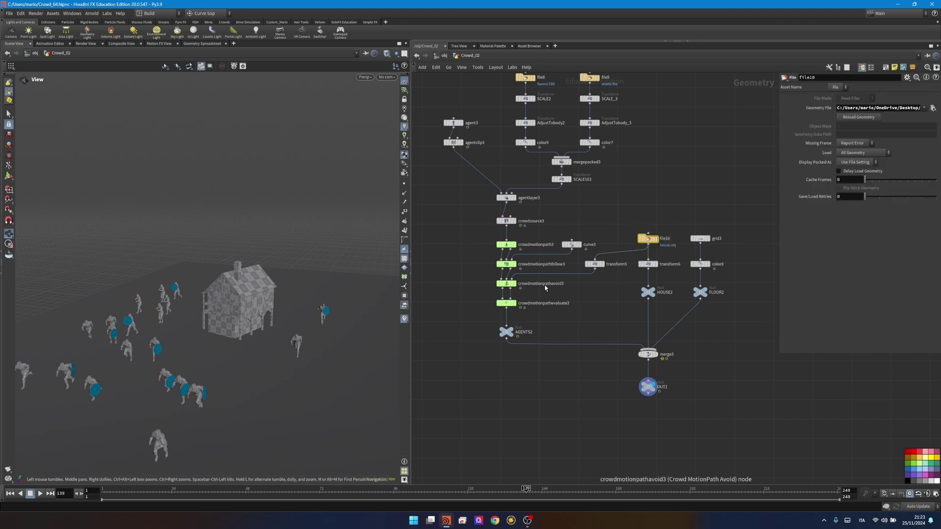
click(514, 278)
key(Escape)
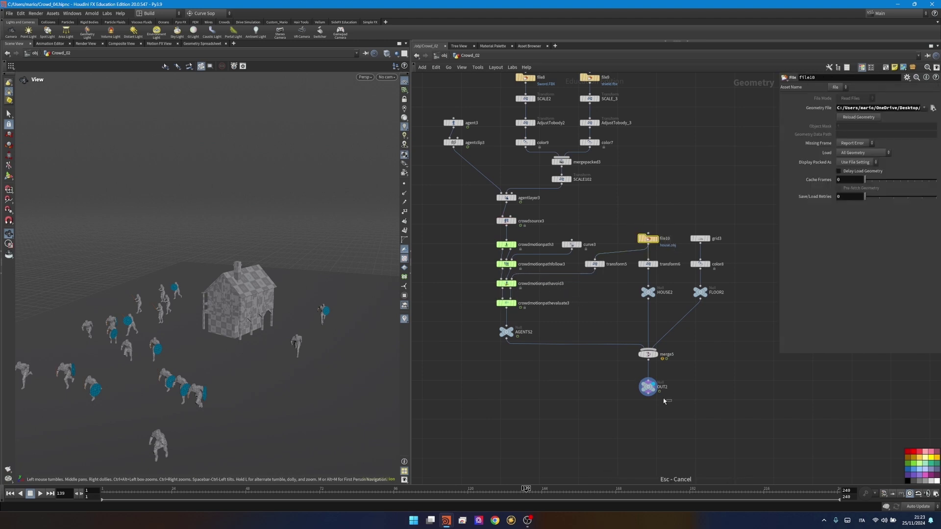
Step: Play the final crowd output from frame 1 and watch the agents move around the house
click(651, 391)
click(102, 491)
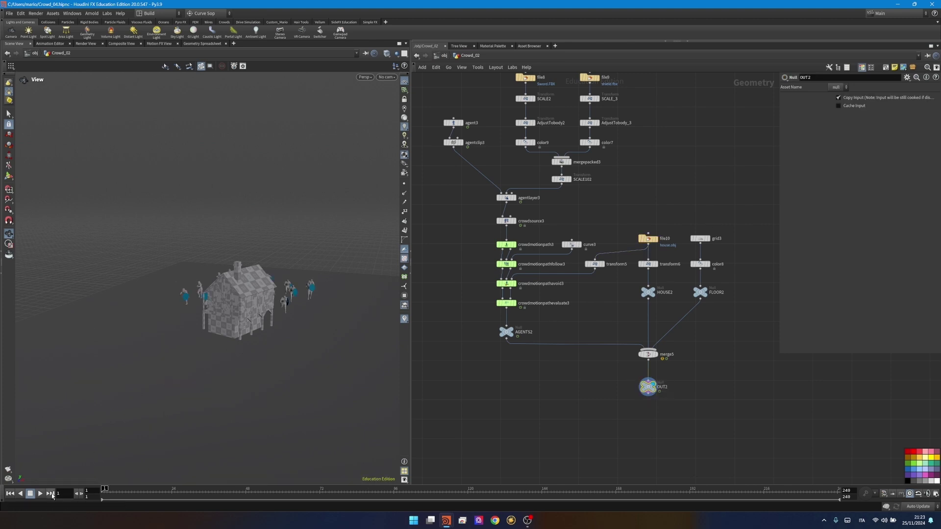
click(41, 494)
right_drag(211, 328, 276, 305)
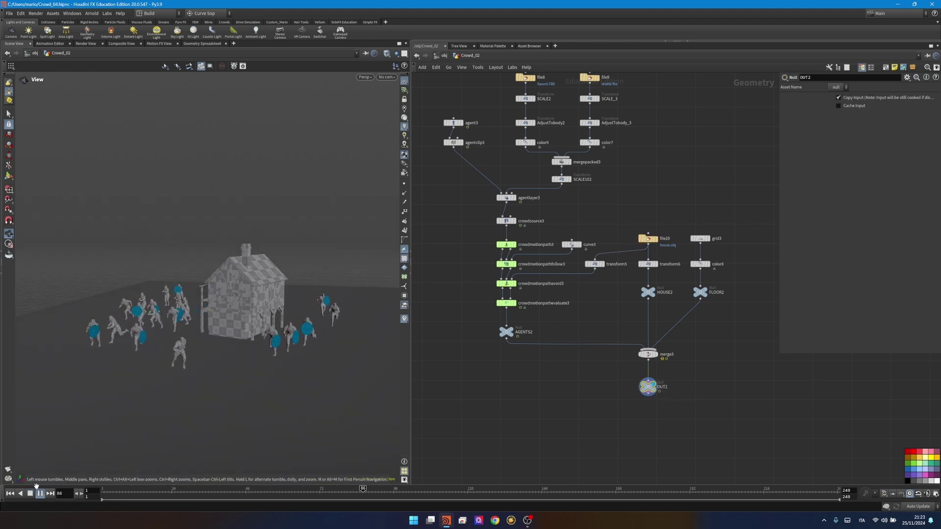
click(40, 494)
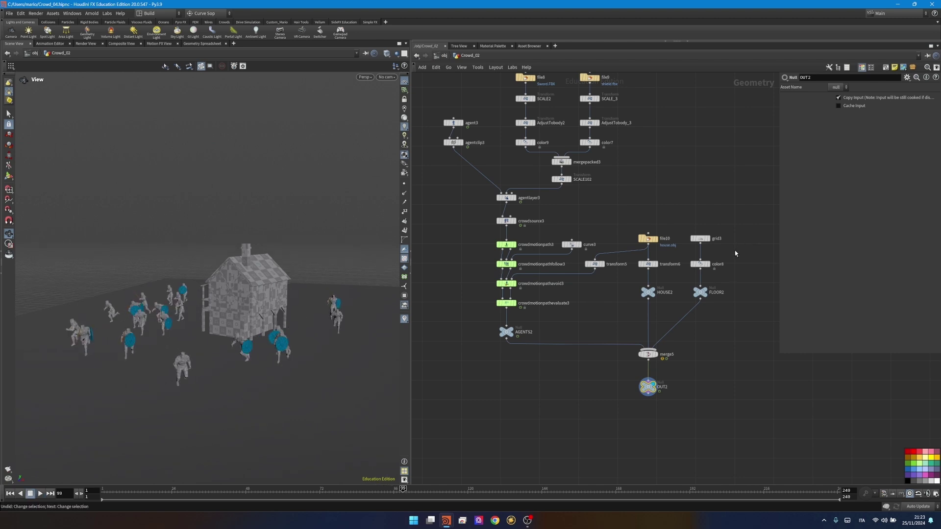
Step: Try tilting the grid3 floor by setting its X rotation to -6.3 degrees
drag(735, 253, 674, 216)
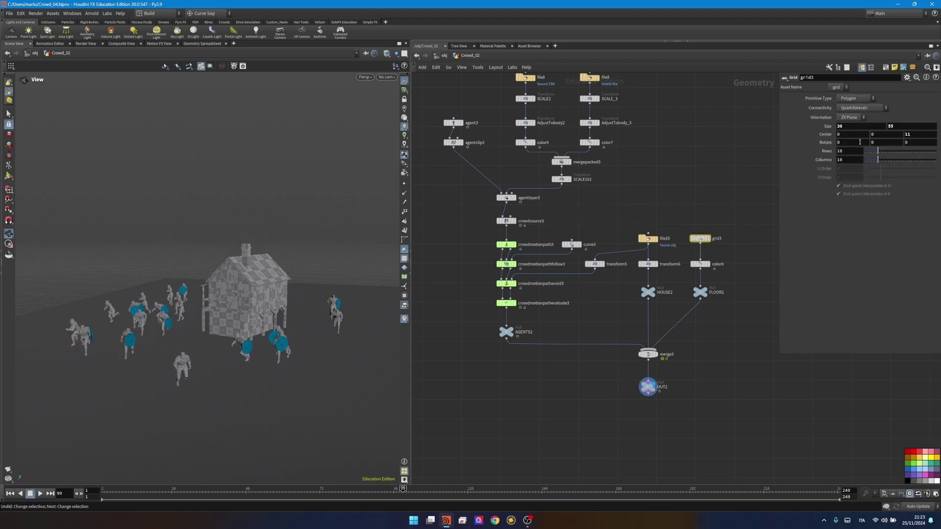
middle_drag(858, 143, 644, 161)
drag(265, 343, 197, 318)
drag(256, 333, 308, 300)
drag(204, 298, 342, 328)
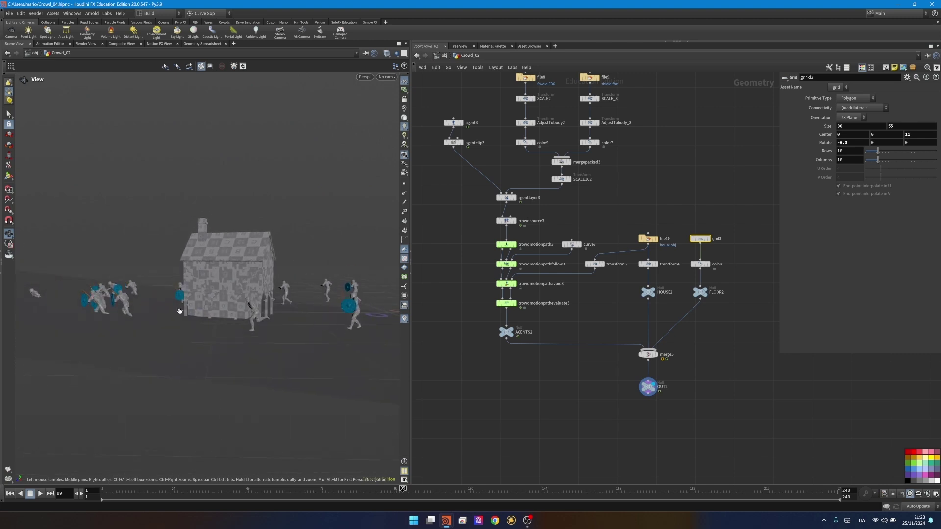
Step: Play the crowd over the tilted floor from frame 1, and undo the grid rotation
click(104, 490)
click(40, 494)
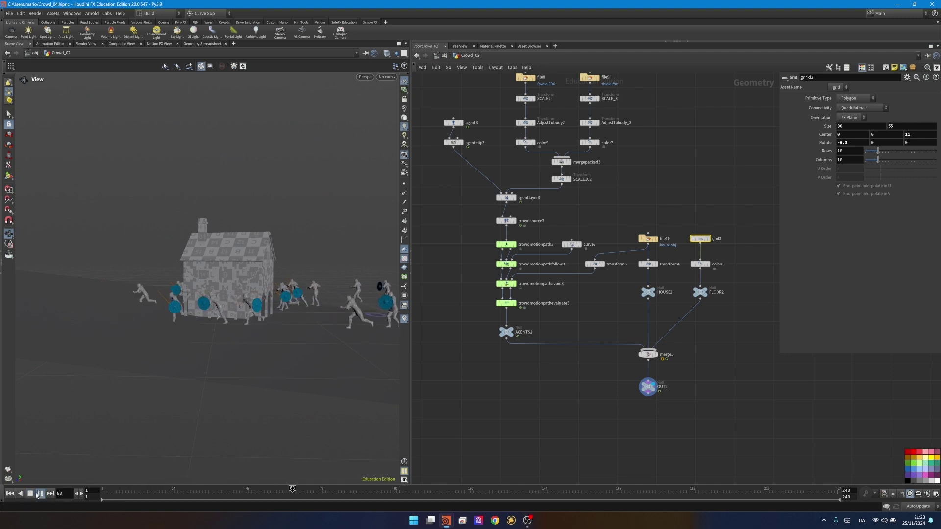
click(39, 496)
drag(164, 303, 183, 299)
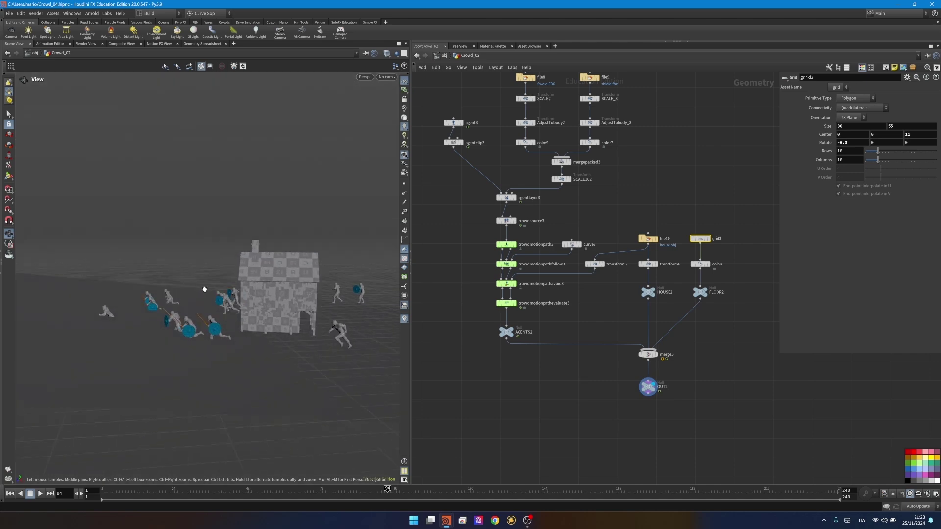
key(ctrl+z)
Step: Add a HeightField node in the empty space beside the crowd network
scroll(458, 319, down, 2)
middle_drag(458, 322, 570, 322)
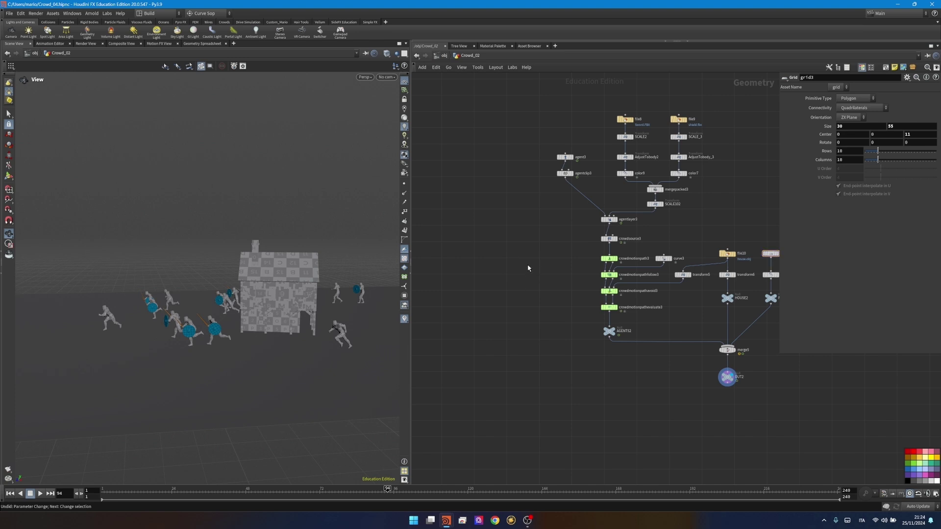
key(Tab)
text(height)
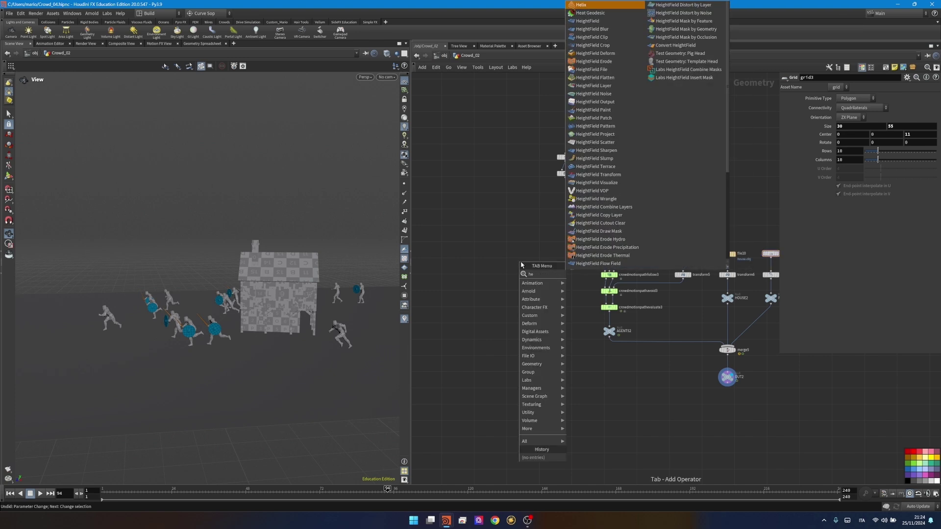
key(Return)
click(521, 262)
Step: Set the heightfield's size to 100 by 300 and its grid spacing to 0.2, and display it in the viewport
scroll(521, 263, up, 5)
middle_click(521, 263)
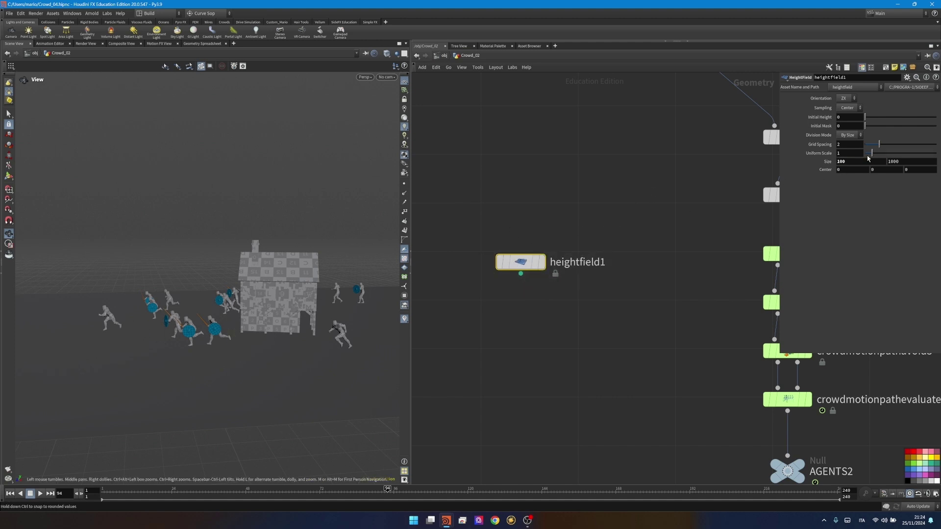
text(300)
key(Return)
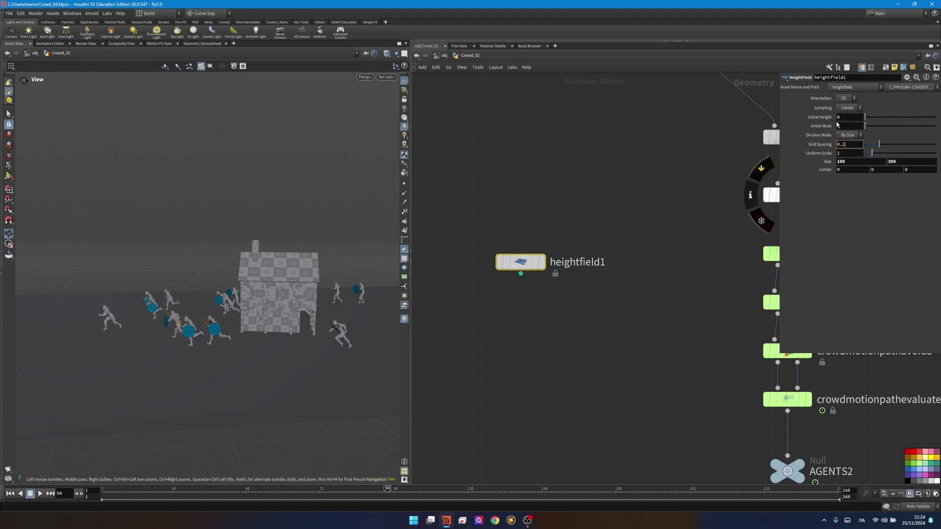
click(541, 262)
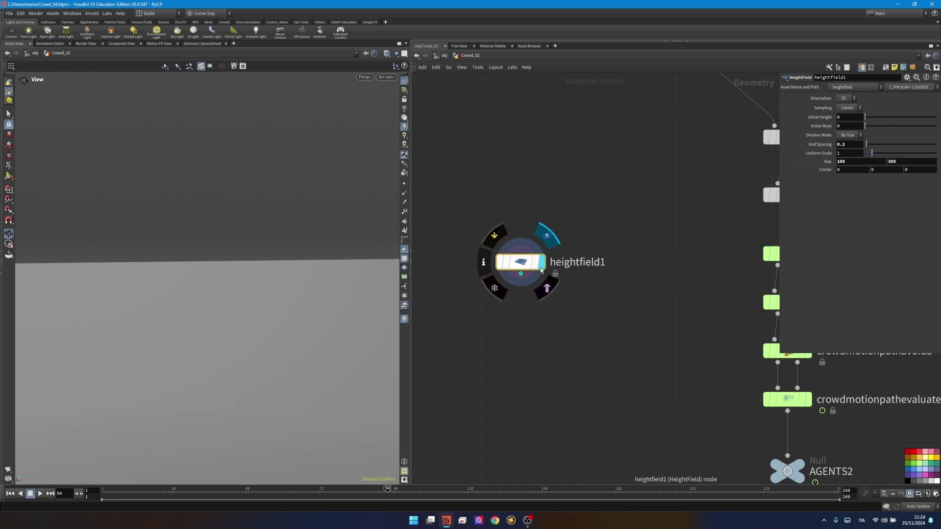
drag(150, 302, 225, 308)
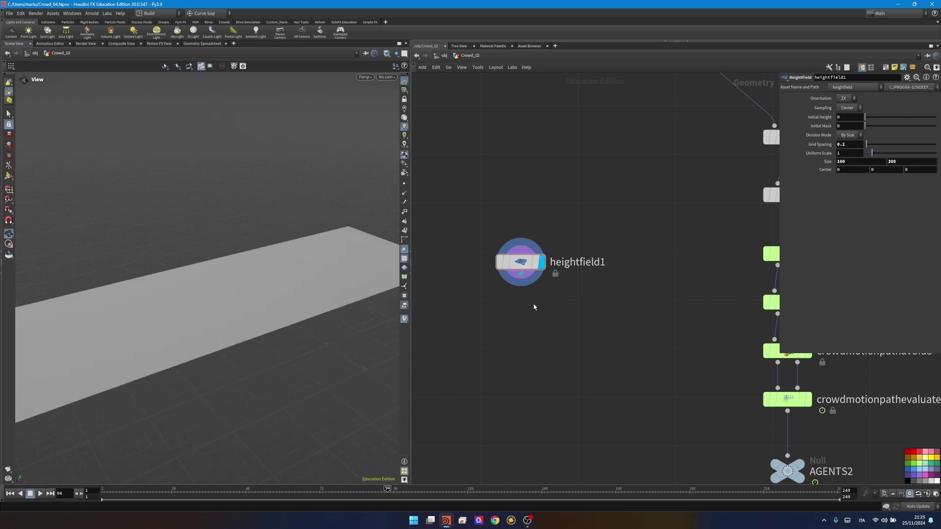
Step: Add a HeightField Noise node fed by heightfield1 and display its result
key(Tab)
text(height no)
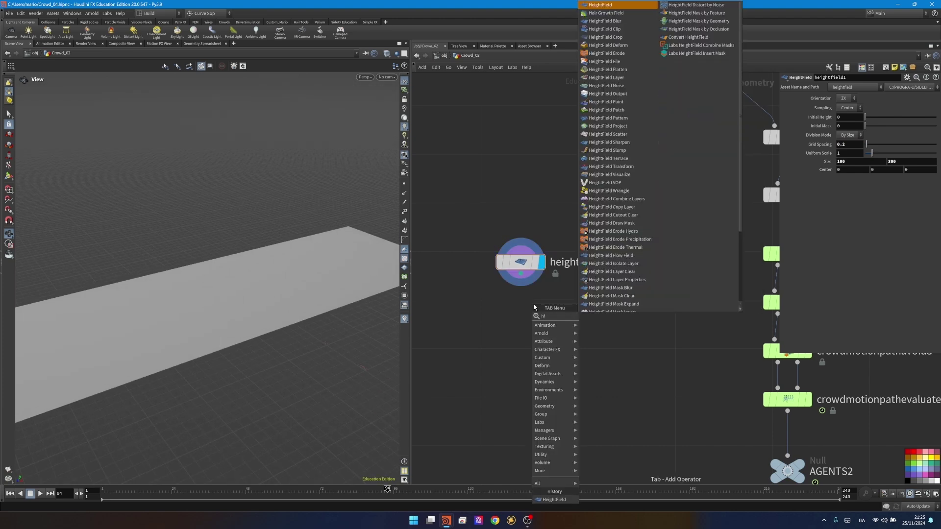
key(Return)
click(532, 300)
click(528, 291)
click(521, 275)
drag(534, 303, 524, 320)
key(r)
click(524, 319)
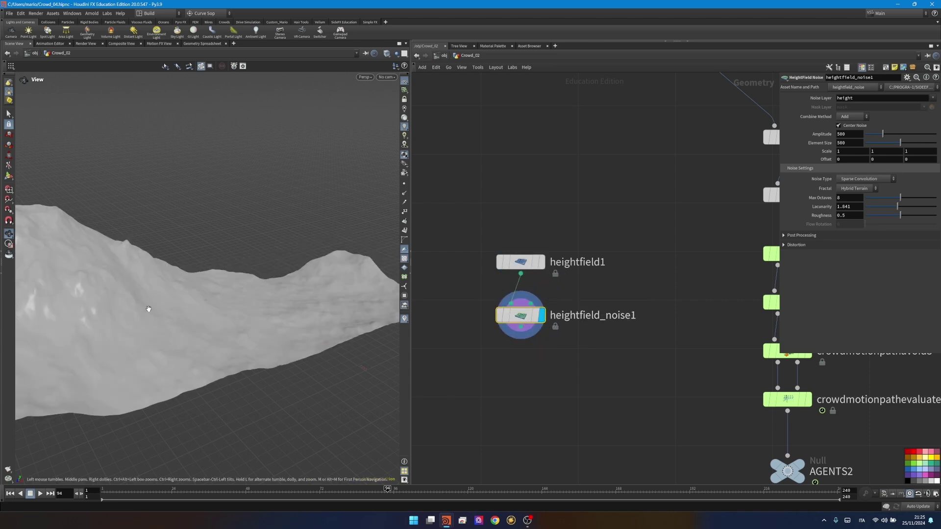
Step: Set the heightfield noise to amplitude 18, element size 24 and roughness 0.39
mouse_move(145, 309)
mouse_down()
mouse_move(93, 300)
mouse_move(52, 273)
mouse_move(119, 279)
mouse_move(156, 307)
mouse_up()
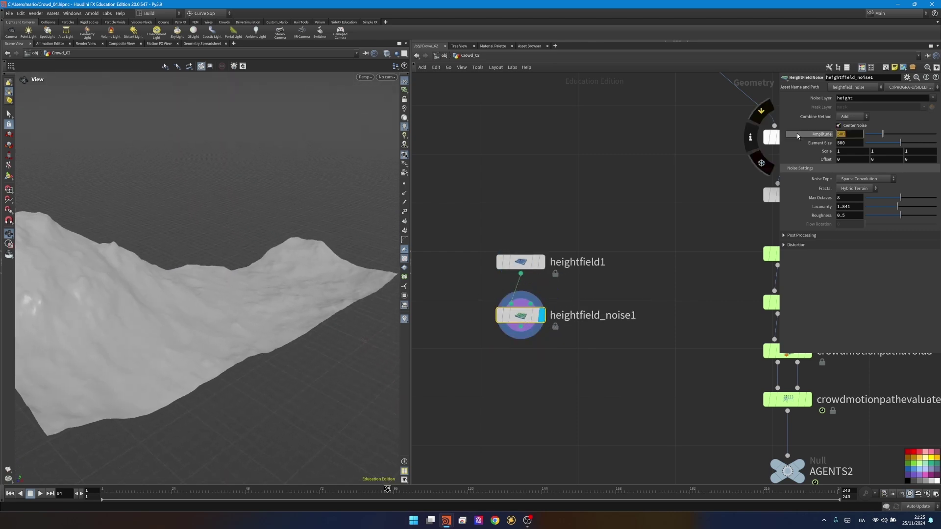
text(18)
key(Return)
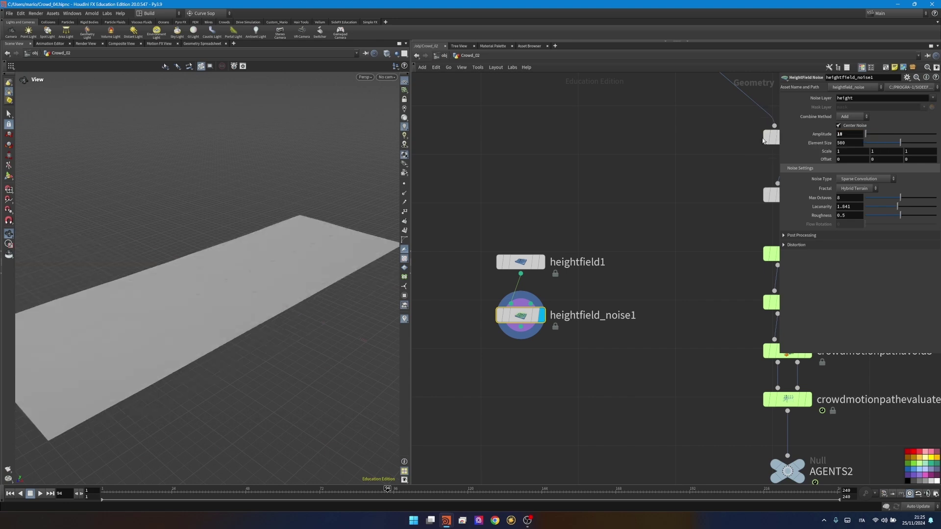
drag(846, 143, 794, 153)
text(24)
key(Return)
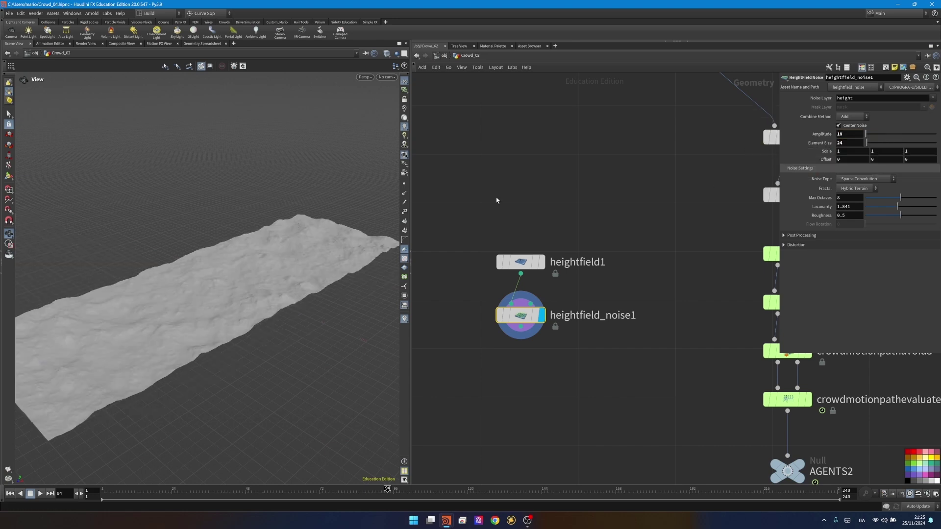
key(Return)
key(Return)
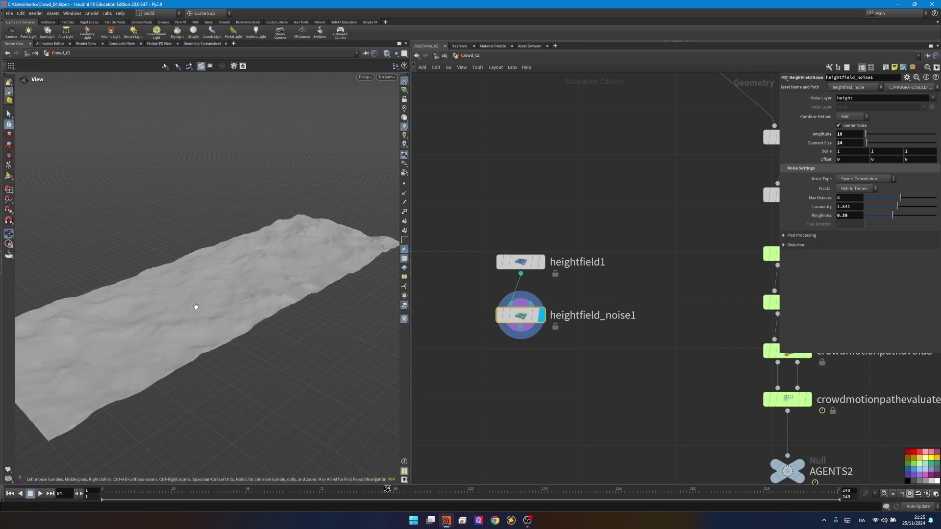
drag(203, 305, 195, 304)
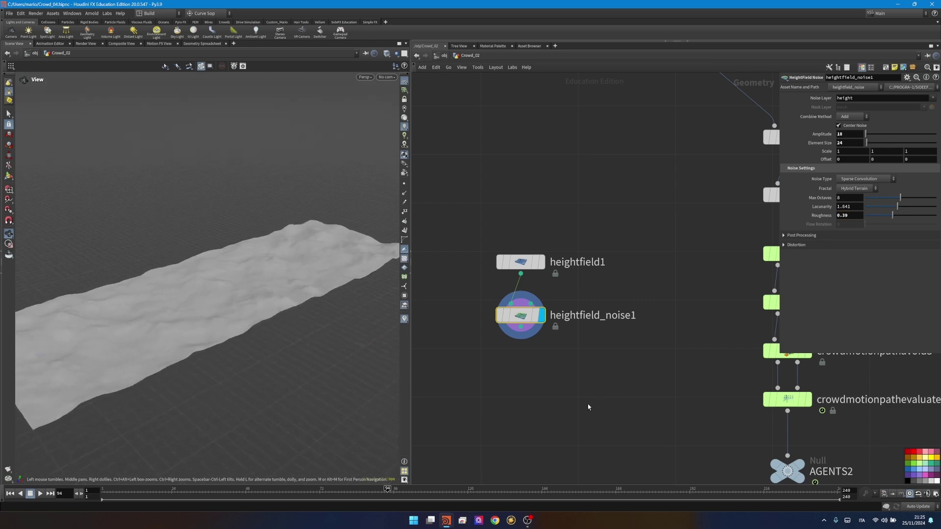
Step: Add a Ray node between the heightfield nodes and the crowd motion path chain
middle_drag(588, 408, 594, 328)
key(Tab)
text(ray)
key(Return)
click(596, 322)
middle_drag(653, 281, 509, 284)
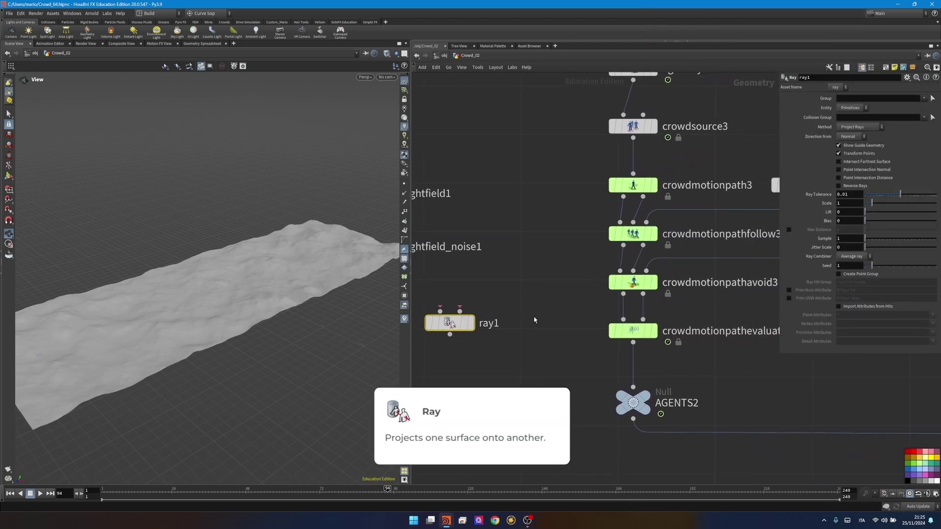
Step: Add a Null node fed by the first output of crowdmotionpathavoid3 and display the motion paths
middle_drag(536, 319, 574, 309)
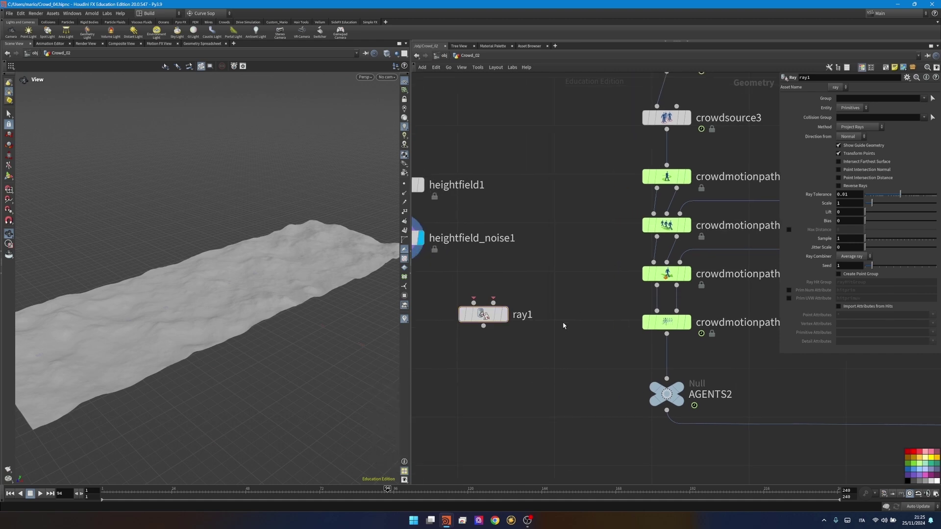
key(Tab)
text(null)
key(Return)
key(Return)
drag(580, 305, 655, 293)
click(575, 320)
right_drag(208, 290, 476, 236)
click(403, 186)
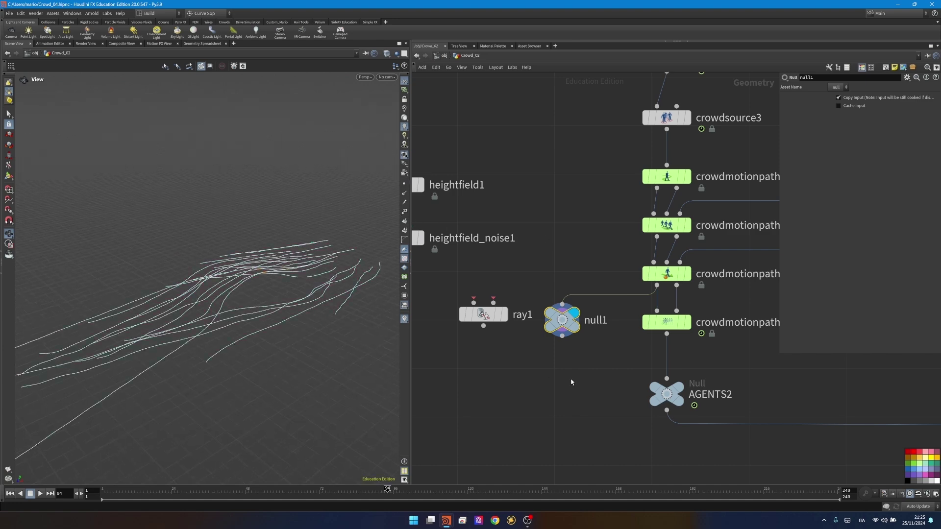
Step: Rename the new null node as Motion_paths
drag(589, 368, 549, 304)
click(591, 322)
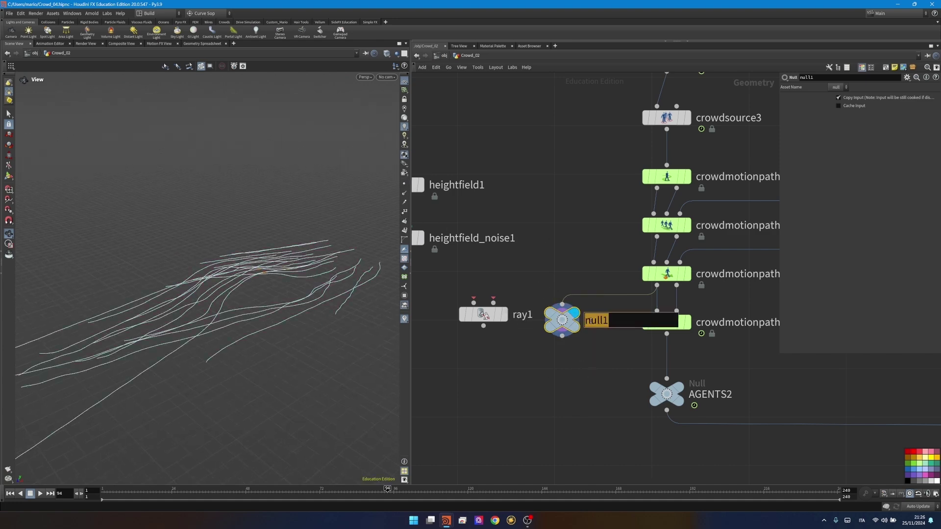
text(Motion_paths)
key(Return)
Step: Connect the Motion_paths null to the first input of the Ray node
middle_drag(560, 388, 608, 308)
drag(580, 295, 496, 364)
click(490, 343)
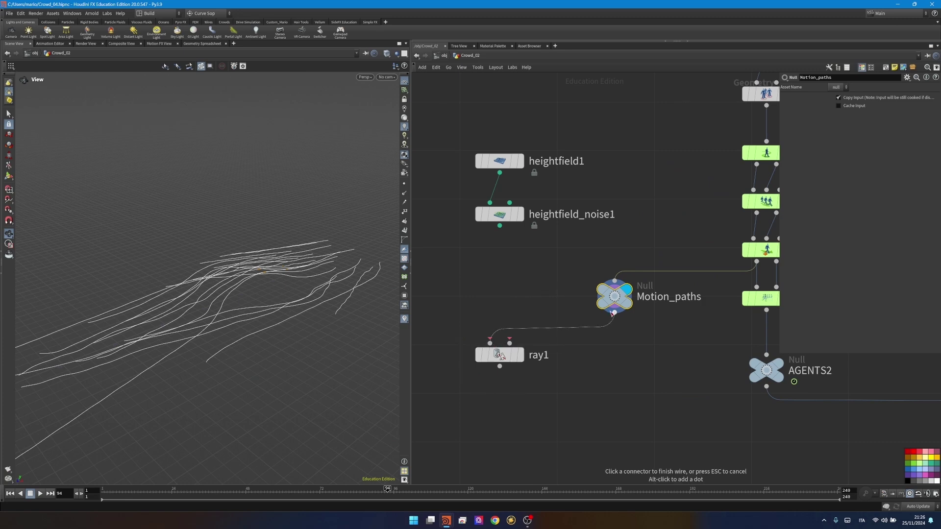
click(615, 313)
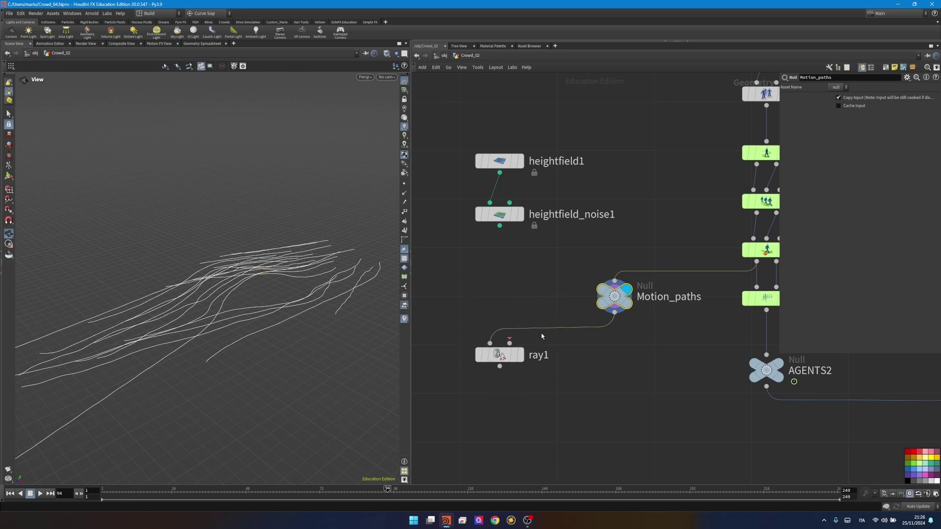
Step: Connect heightfield_noise1 to the second input of the Ray node and display the projected motion paths
click(509, 342)
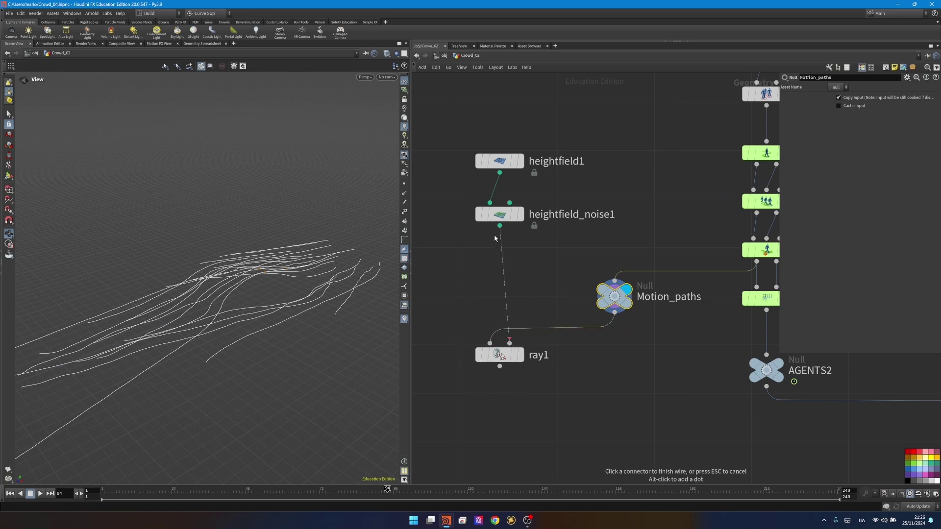
click(500, 226)
mouse_move(497, 356)
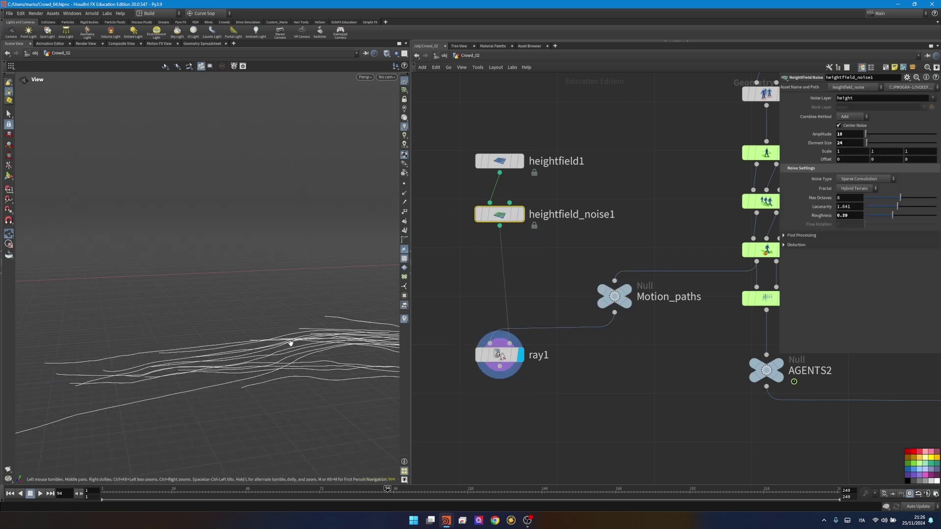
drag(293, 344, 355, 365)
scroll(489, 409, down, 1)
Step: Add a Merge node combining ray1 with heightfield_noise1 and display the paths together with the terrain
middle_drag(489, 408, 528, 374)
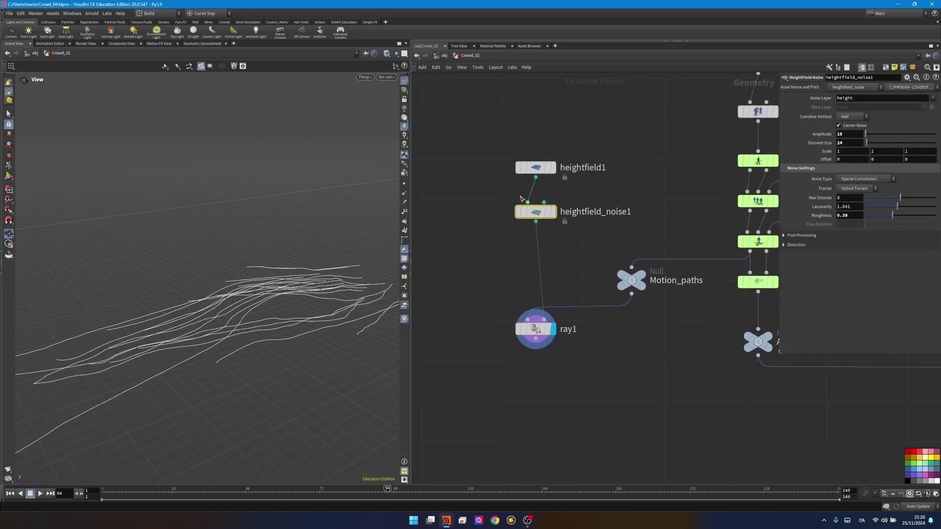
key(Tab)
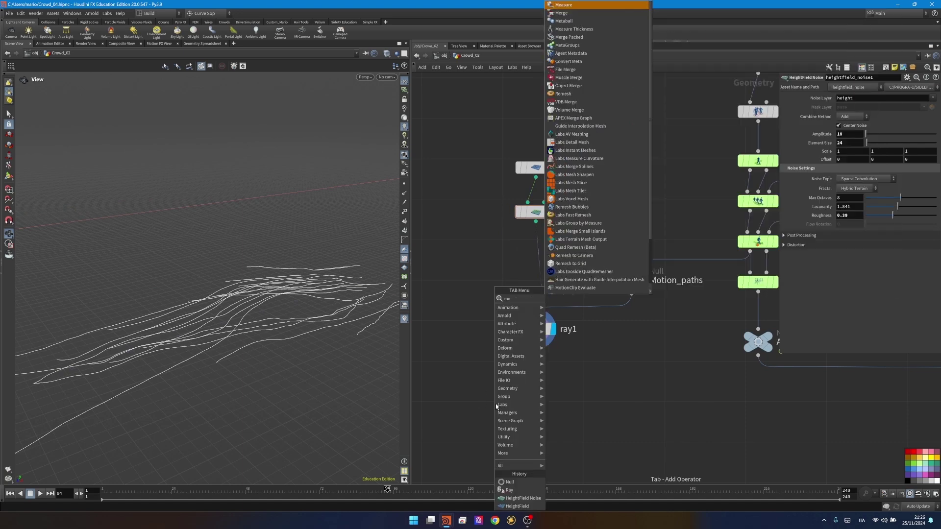
click(596, 262)
click(536, 339)
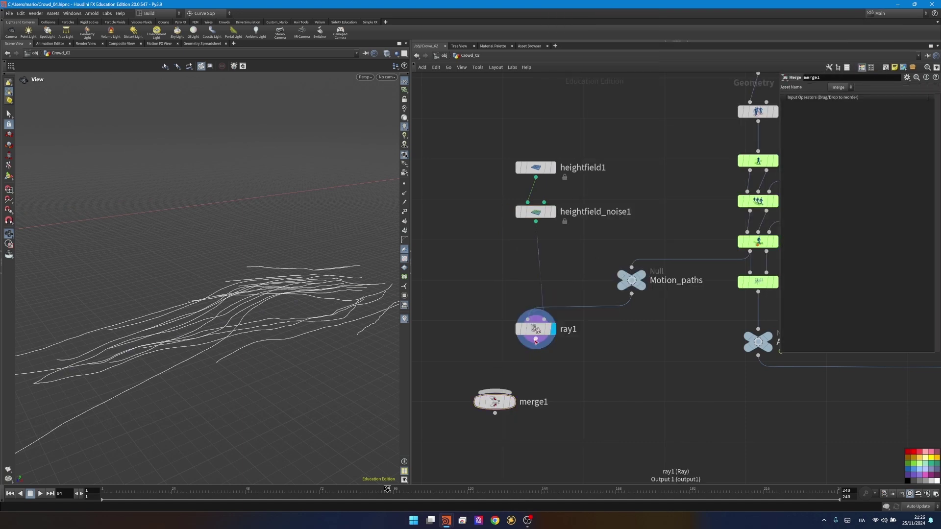
click(495, 391)
click(536, 221)
click(495, 391)
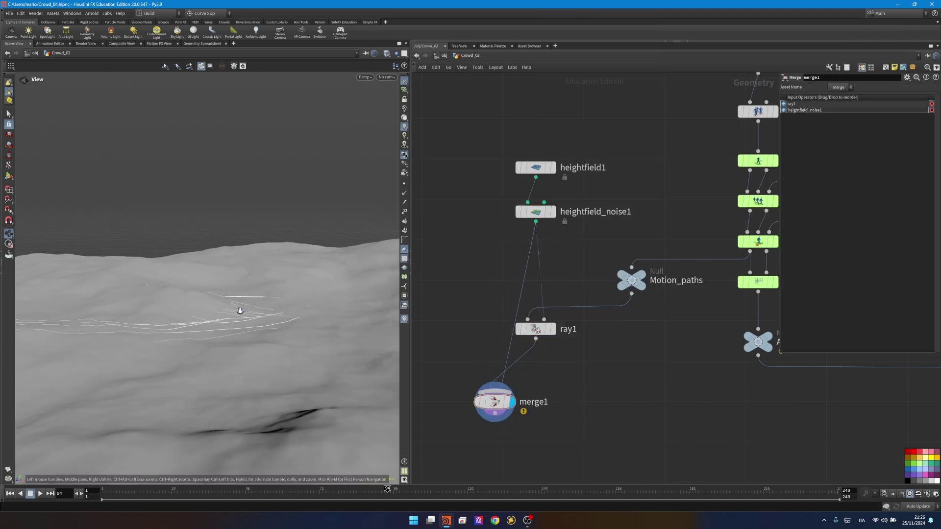
drag(255, 311, 257, 288)
Step: Set the projection method of ray1 to Minimum Distance
drag(615, 362, 489, 301)
click(844, 130)
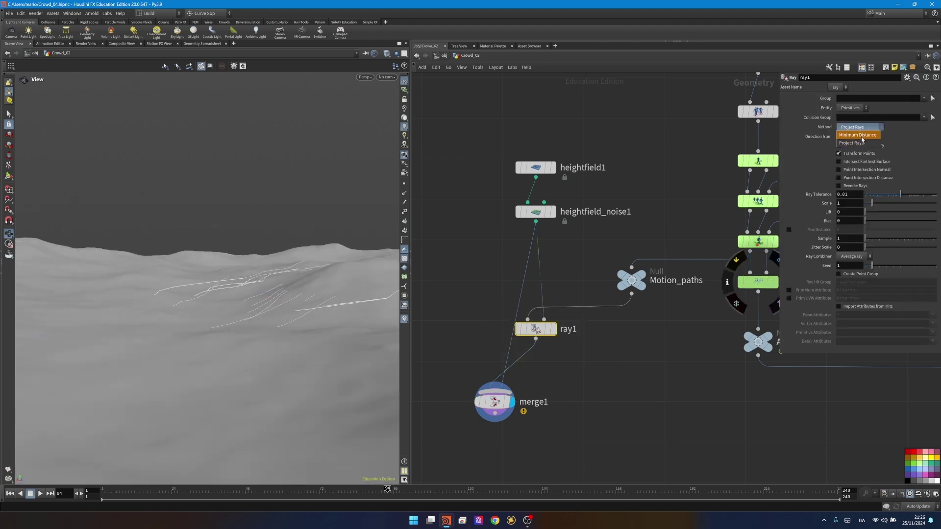
click(855, 128)
drag(235, 277, 301, 310)
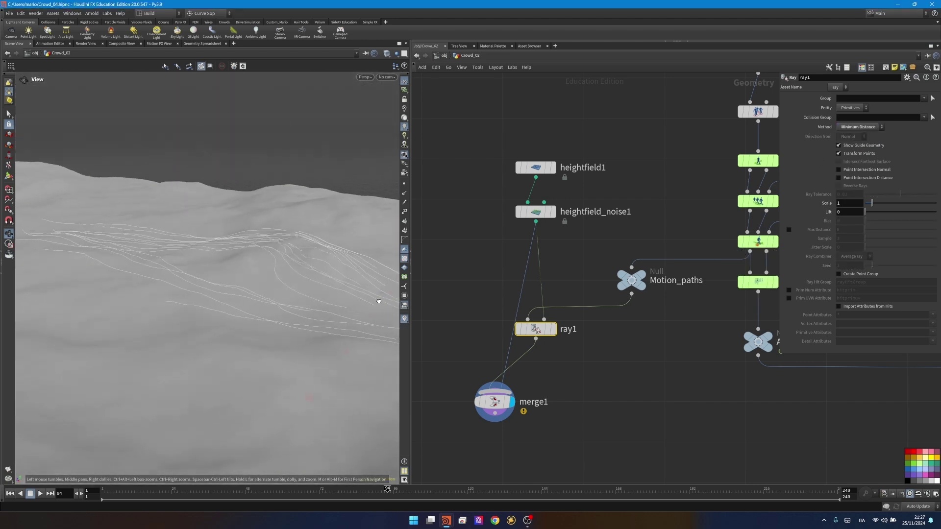
Step: Display ray1 and connect its output to the first input of the crowd motion path evaluate node
click(501, 300)
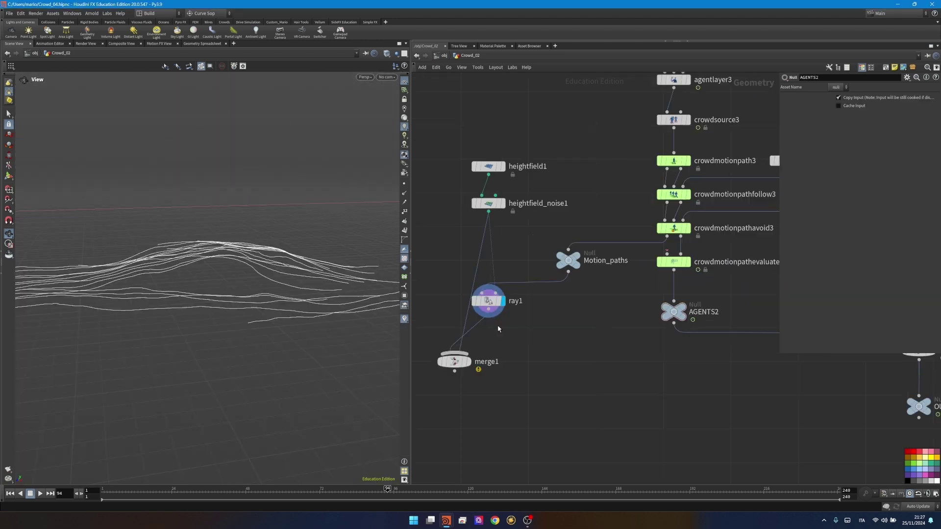
click(491, 311)
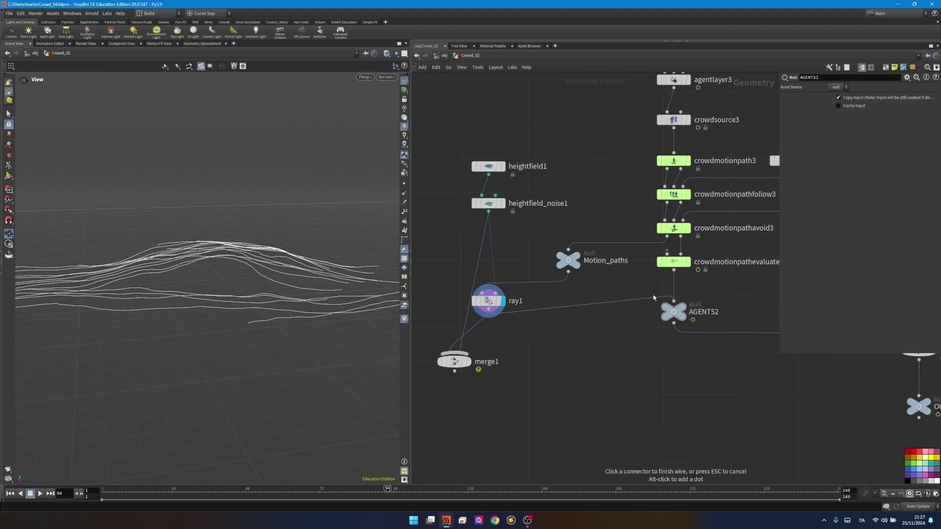
click(655, 264)
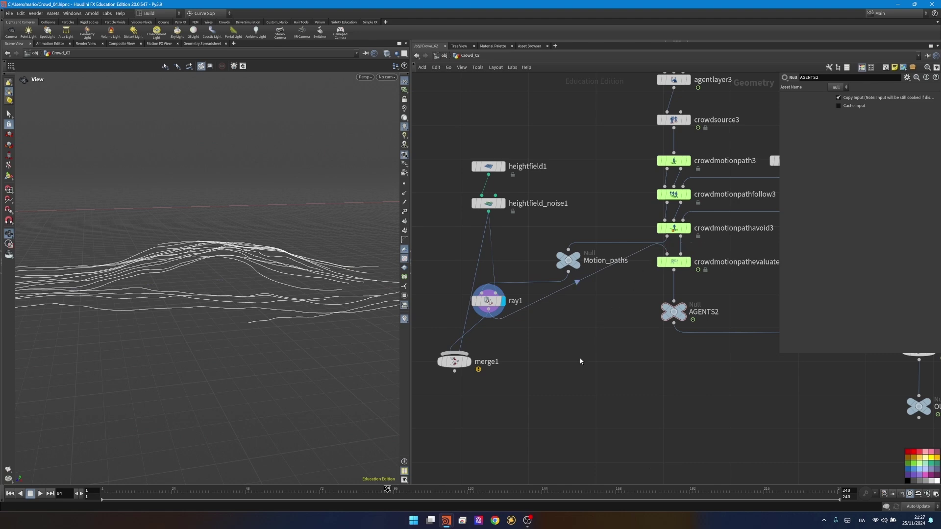
Step: Add another Merge node combining heightfield_noise1 with AGENTS2 and display it
key(Tab)
text(mer)
key(Return)
click(585, 375)
click(492, 216)
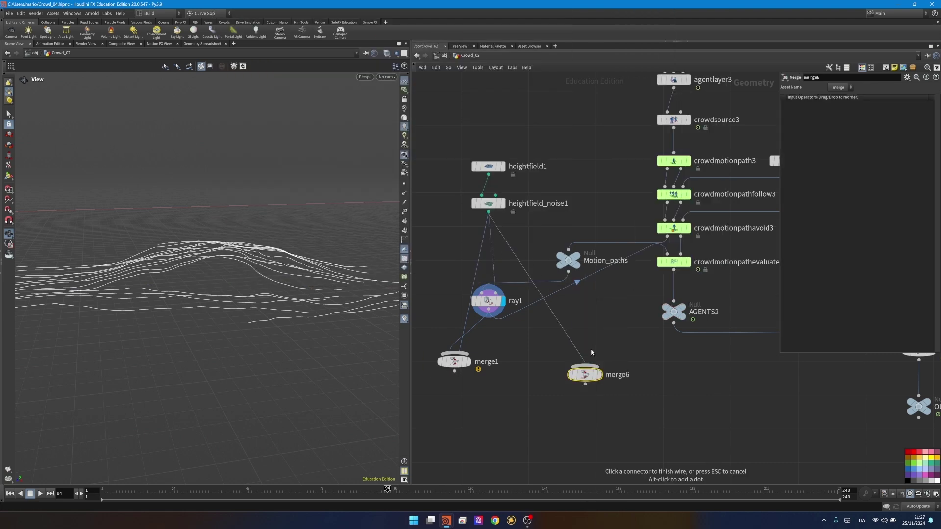
click(585, 366)
click(674, 324)
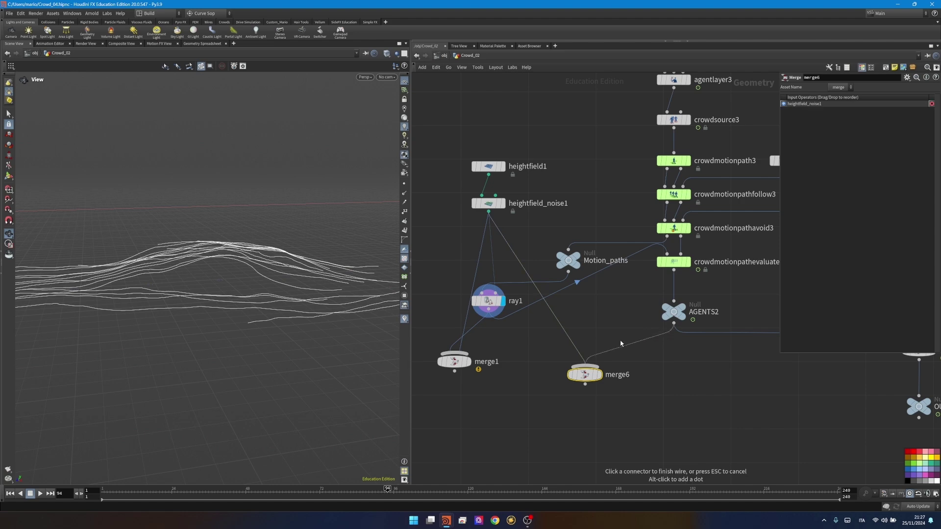
click(586, 365)
key(r)
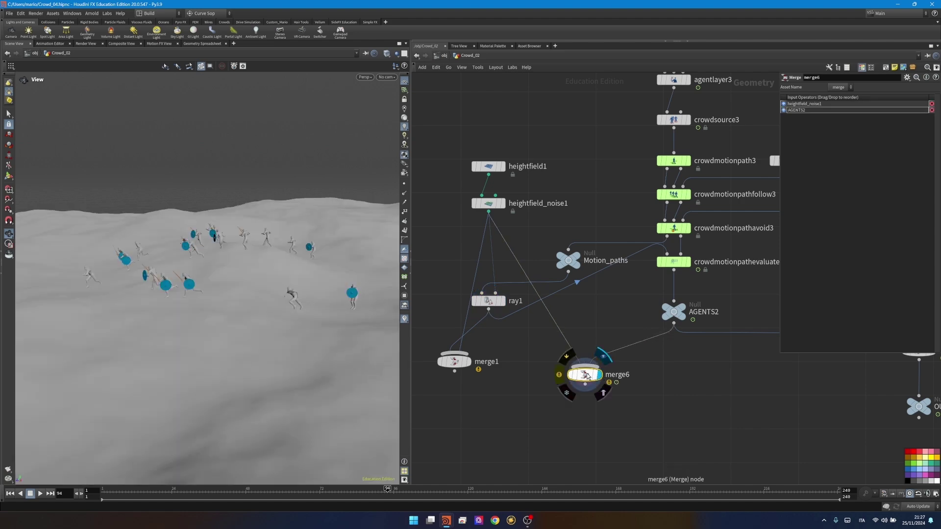
Step: Play the simulation from the start and examine from several angles how the agents move over the terrain
drag(240, 267, 311, 280)
click(40, 493)
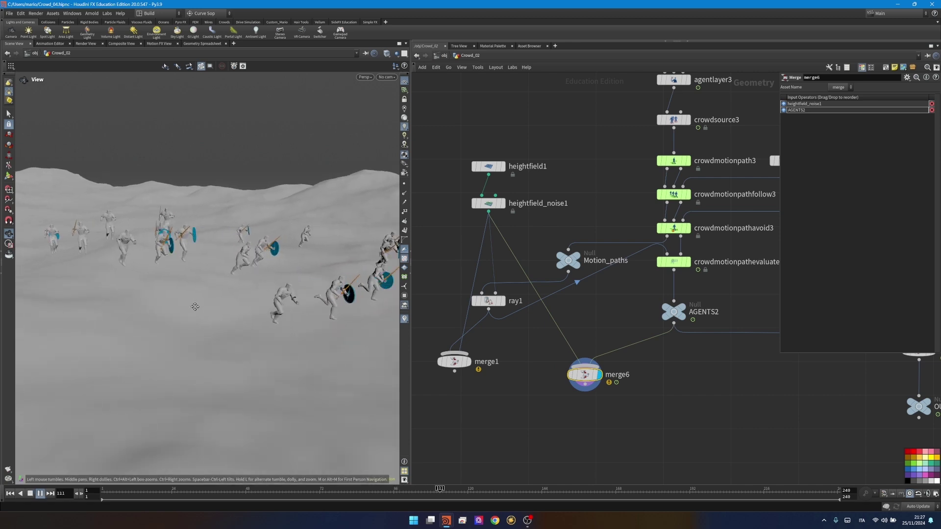
drag(211, 294, 114, 500)
click(114, 492)
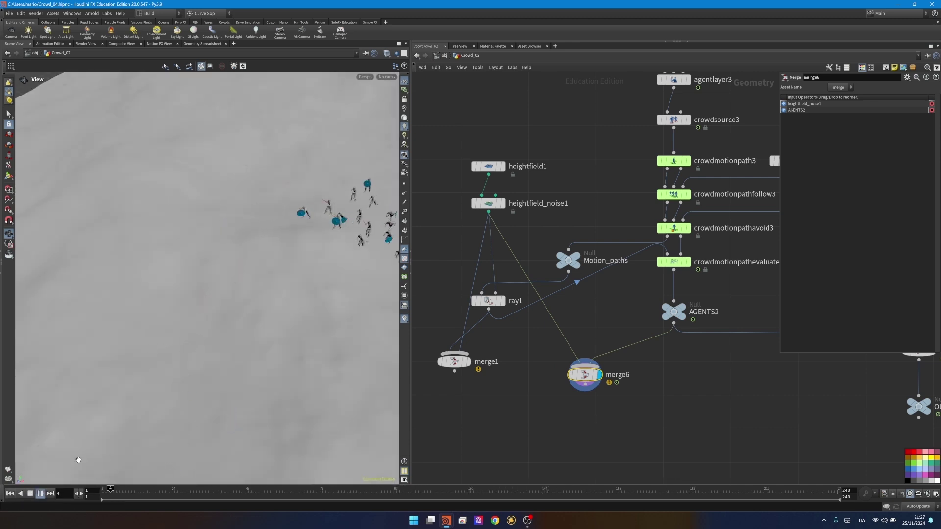
click(40, 493)
right_drag(365, 201, 456, 186)
drag(286, 277, 284, 251)
click(39, 494)
right_drag(222, 324, 472, 232)
drag(323, 305, 241, 290)
middle_drag(241, 290, 289, 303)
right_drag(289, 303, 49, 351)
drag(48, 351, 109, 319)
right_drag(108, 319, 121, 271)
drag(121, 271, 220, 315)
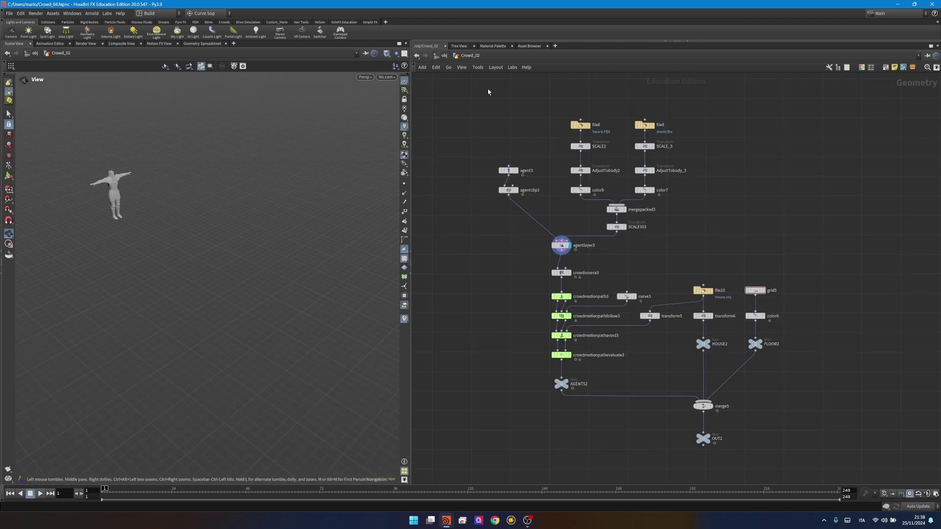
Step: Move the agent, prop and agentlayer3 nodes upward to make room above crowdsource3
drag(488, 92, 688, 257)
drag(615, 212, 616, 186)
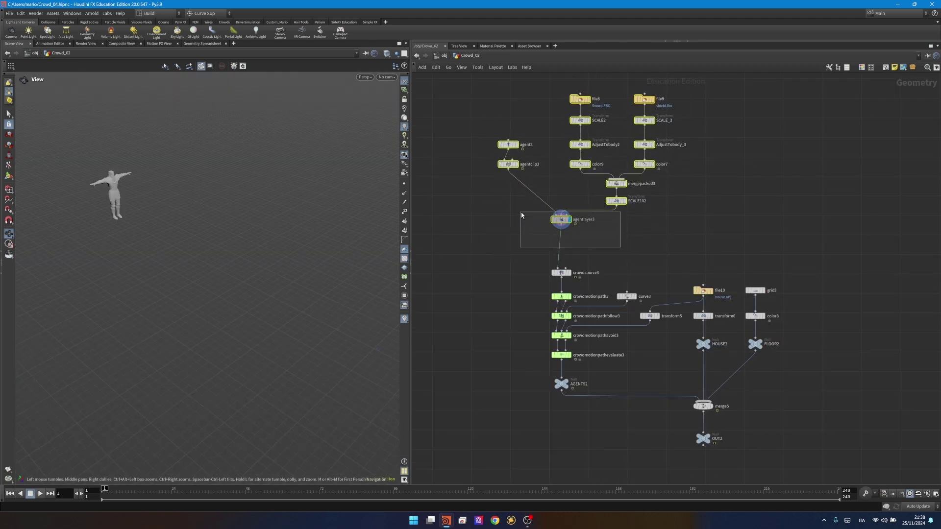
drag(521, 215, 520, 213)
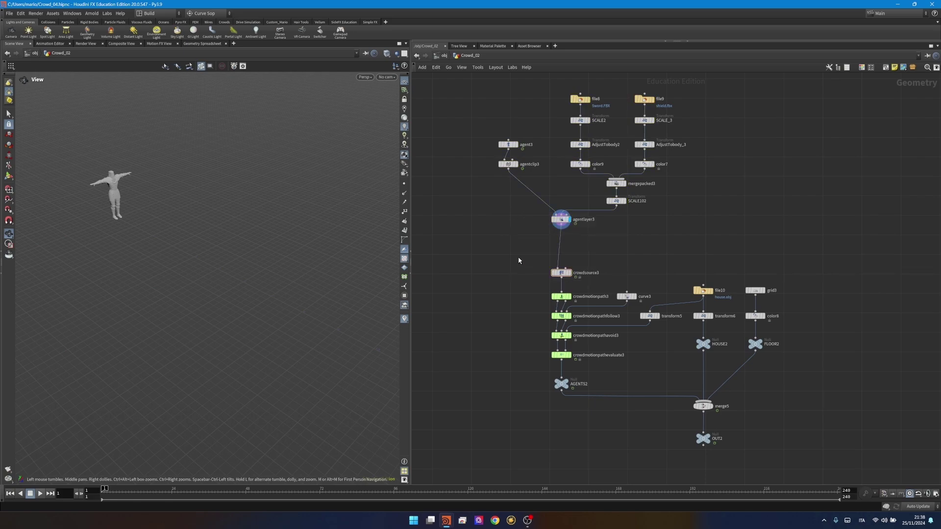
Step: Insert an Agent Prep node between agentlayer3 and crowdsource3, display it and open its parameters
key(Tab)
text(agent)
key(Return)
key(Return)
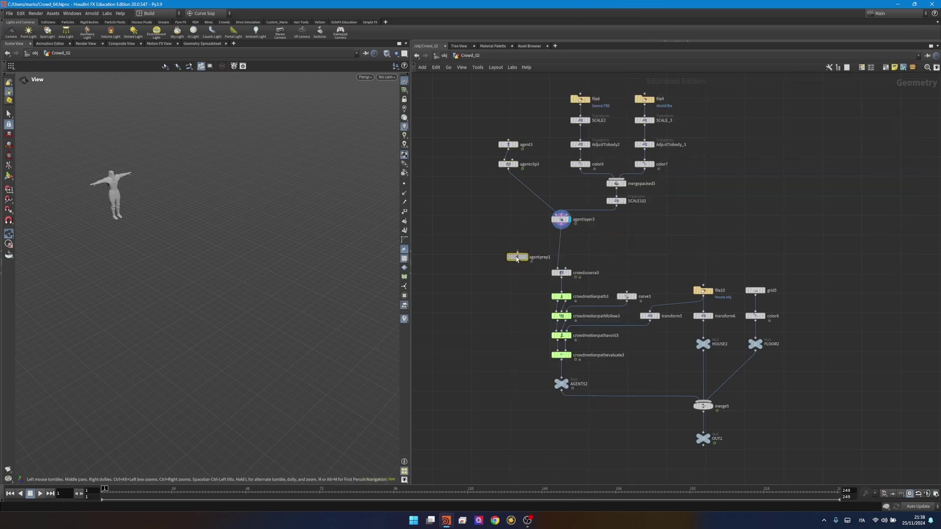
drag(516, 257, 551, 251)
click(552, 252)
scroll(553, 252, up, 3)
key(p)
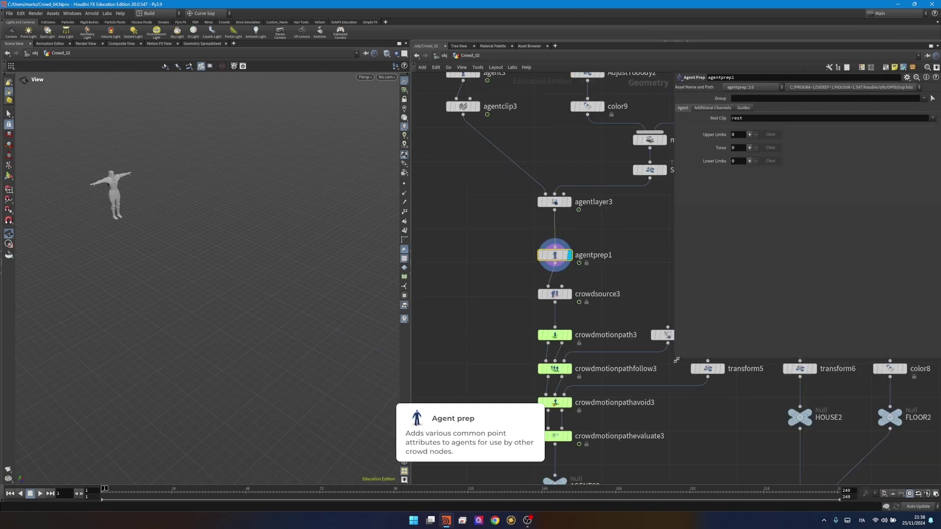
Step: Frame the agent in the viewport and show its skeleton in place of the body mesh
right_drag(110, 186, 788, 145)
right_drag(255, 243, 186, 249)
drag(187, 249, 304, 292)
middle_drag(305, 292, 49, 227)
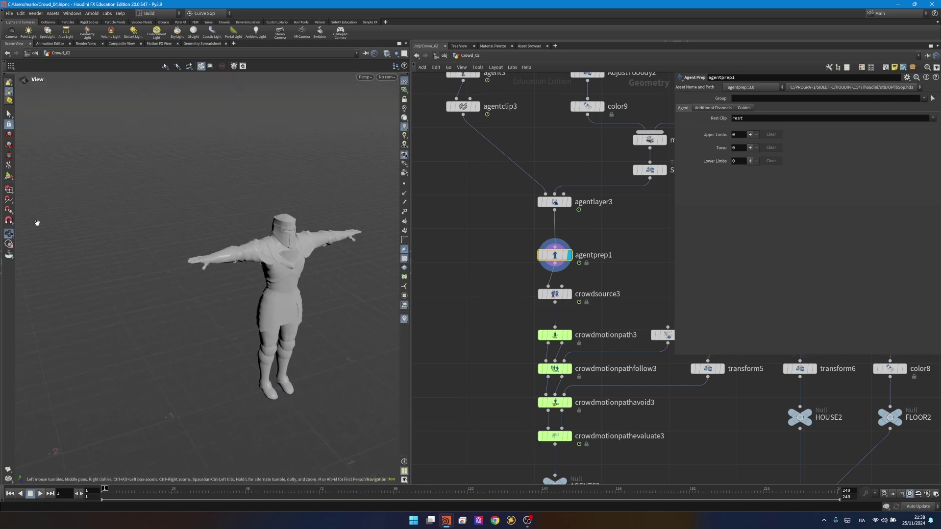
key(shift+w)
drag(275, 272, 319, 252)
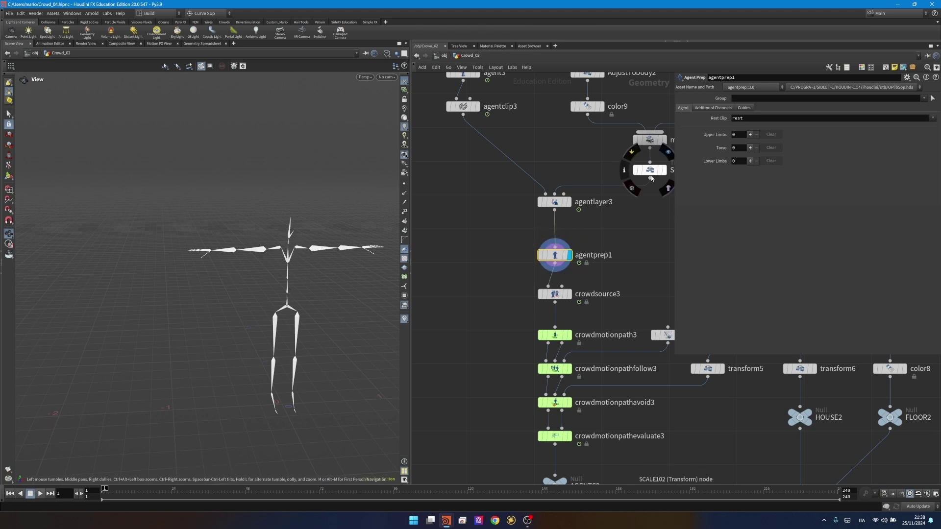
Step: Add one torso to the Agent Prep with Hips mixamorig:Hips, Lower Back mixamorig:Spine and Head mixamorig:Head
click(750, 148)
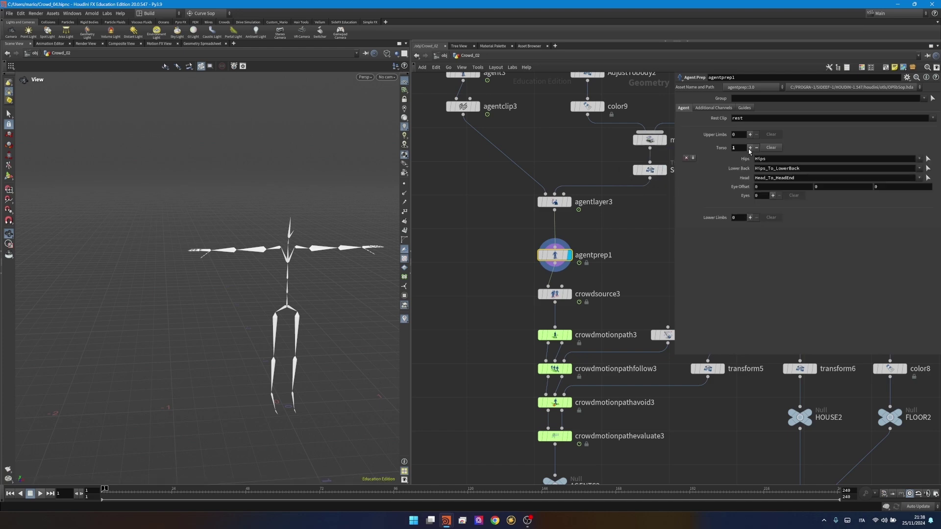
click(920, 159)
click(875, 191)
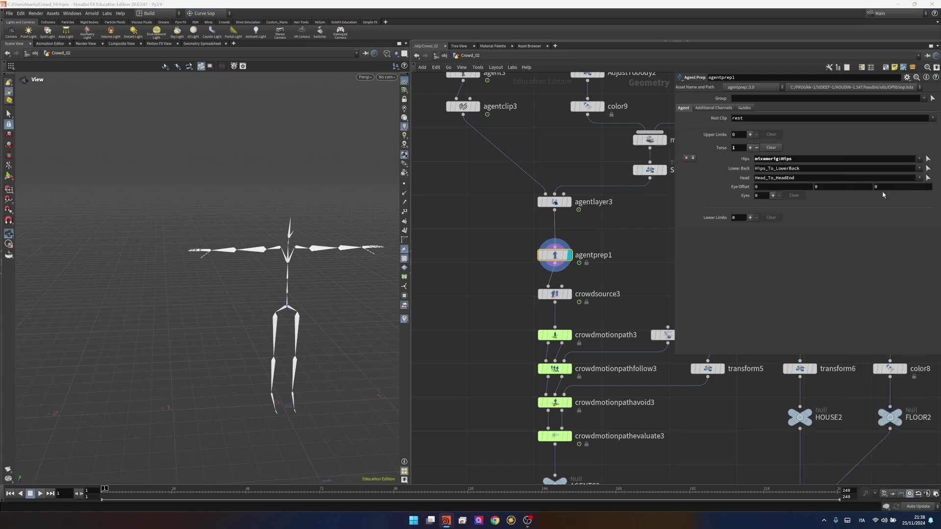
click(804, 162)
key(ctrl+c)
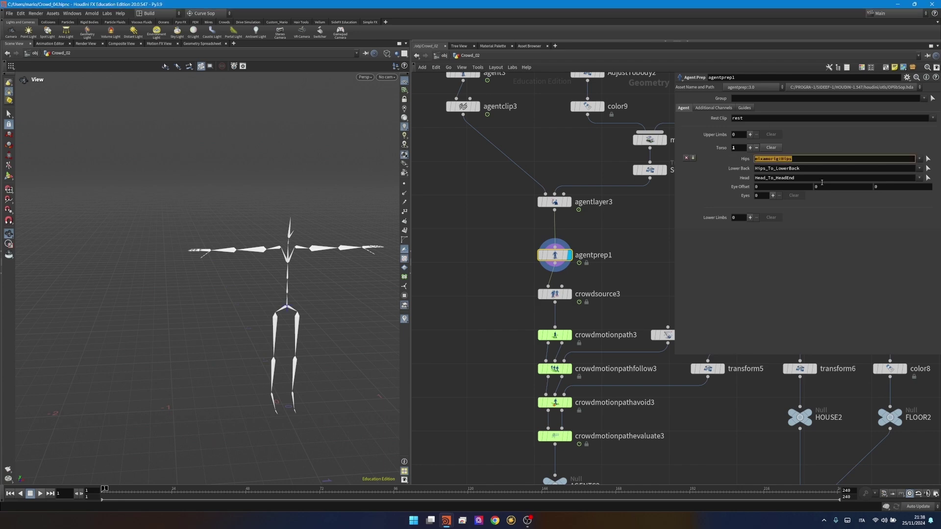
click(821, 179)
key(ctrl+v)
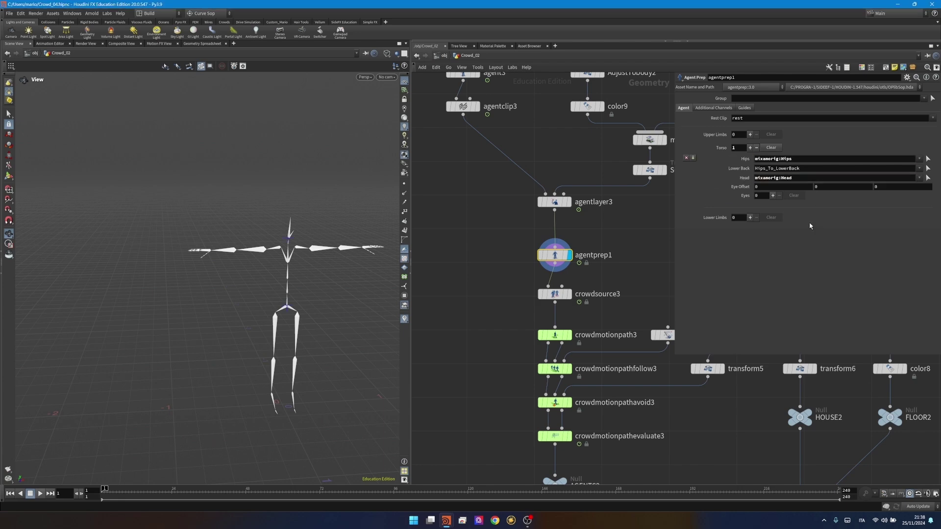
click(918, 168)
scroll(882, 441, down, 2)
click(873, 473)
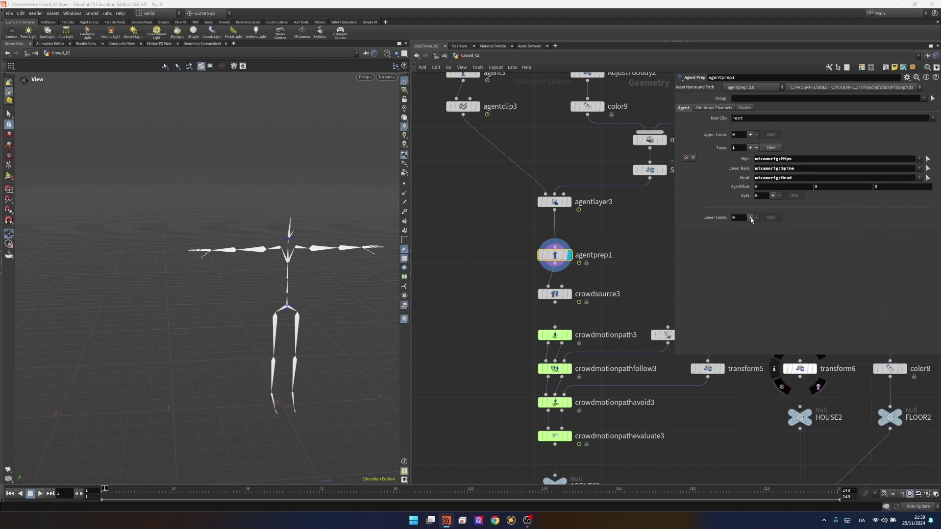
Step: Add two lower limb entries to the Agent Prep node
click(750, 218)
click(750, 218)
scroll(598, 257, down, 2)
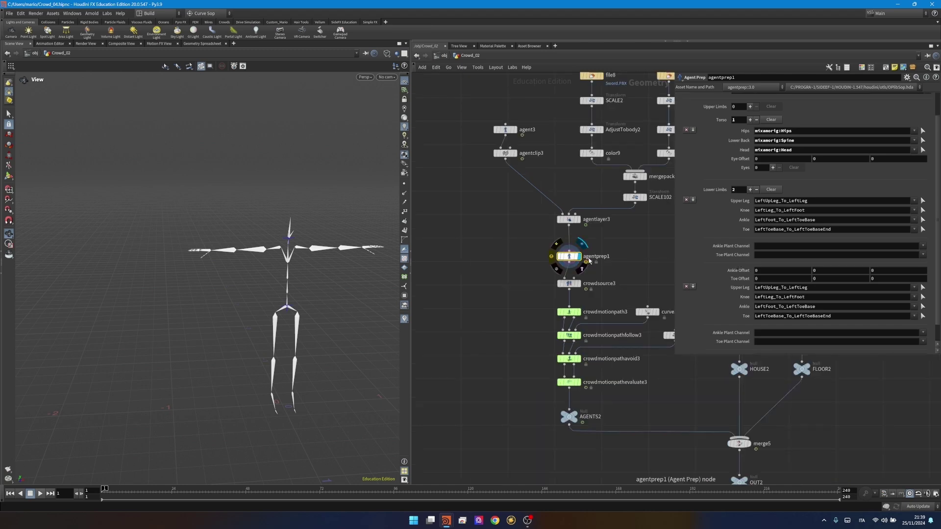
Step: Replace the Agent Prep with a preconfigured copy using the Tpose rest clip and mixamorig leg joints, and display it
drag(675, 354, 653, 417)
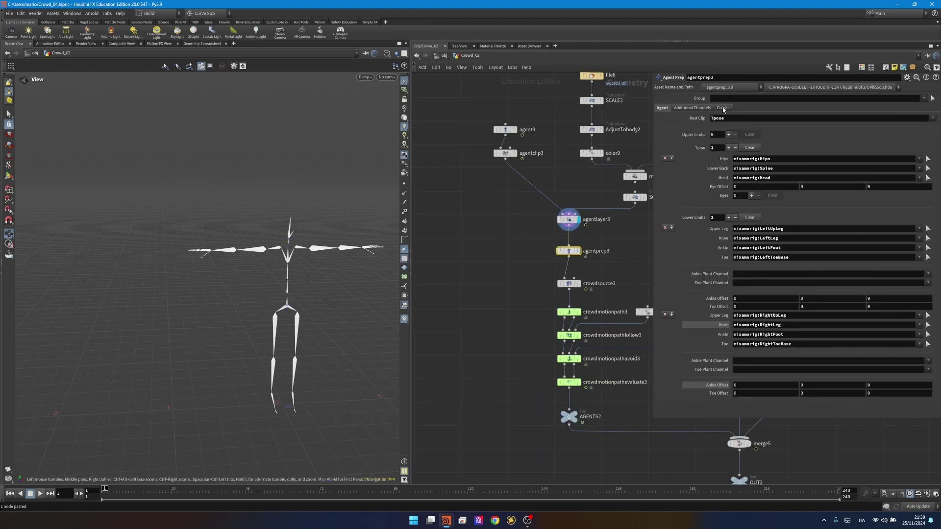
double_click(735, 119)
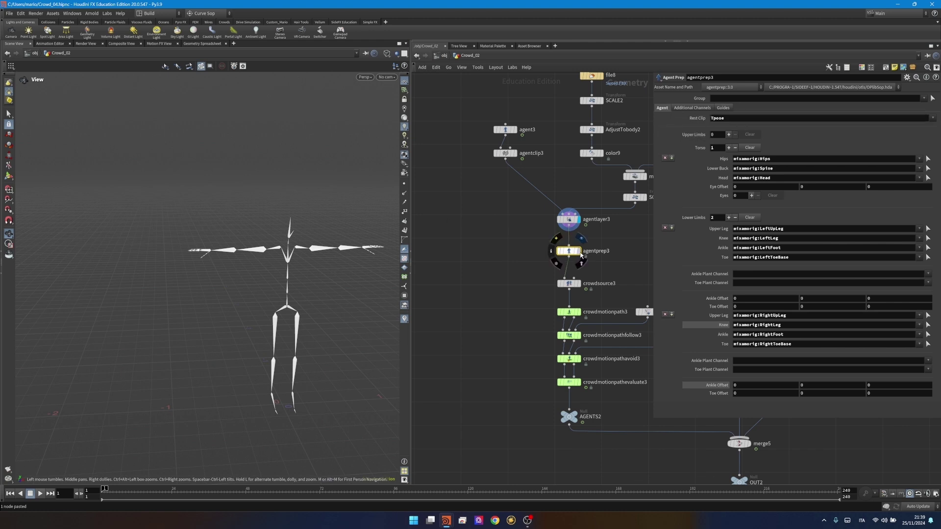
click(579, 252)
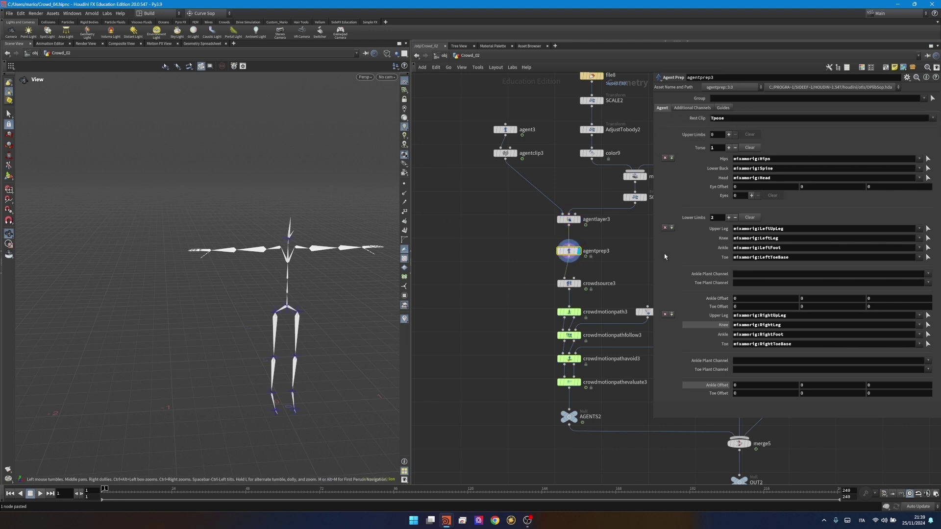
Step: Add an Agent Terrain Adaptation node and wire the AGENTS2 output into its first input
scroll(519, 337, down, 1)
key(Tab)
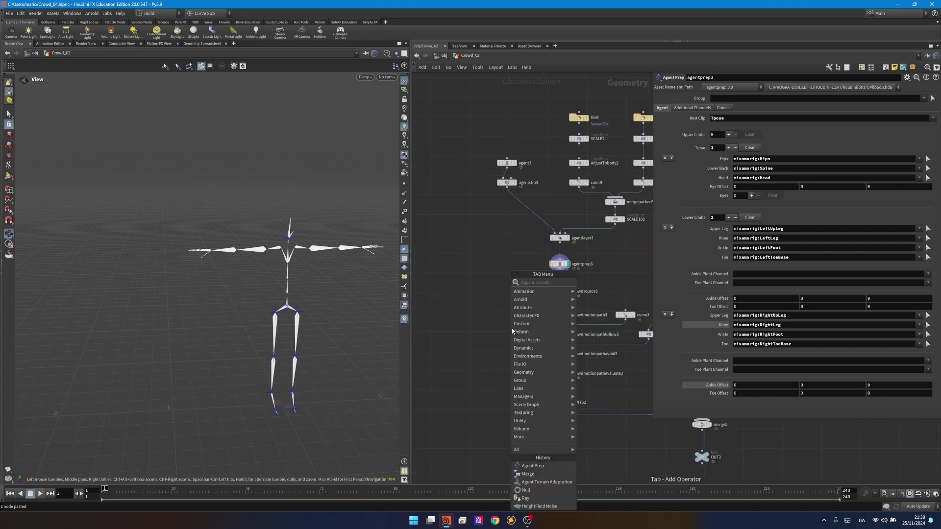
text(agenterr)
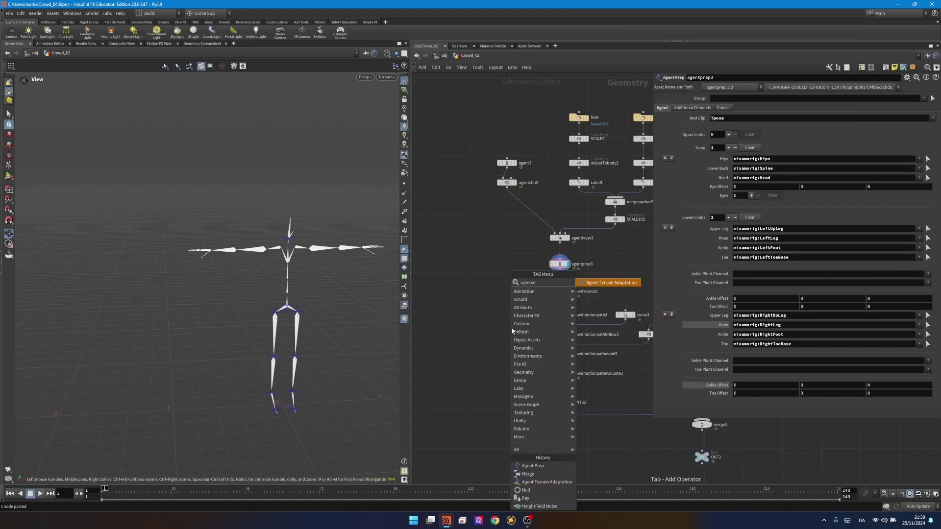
key(Return)
click(510, 329)
click(508, 324)
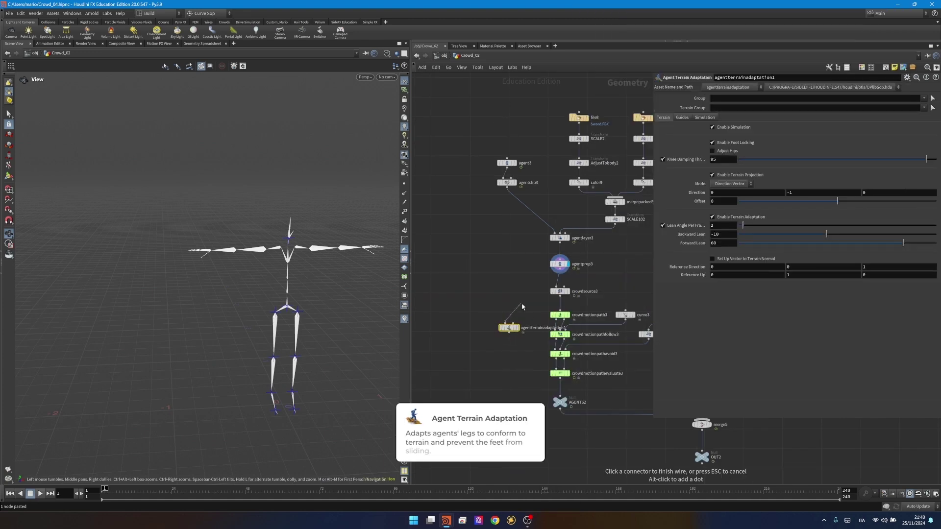
click(561, 410)
drag(509, 328, 476, 381)
click(481, 376)
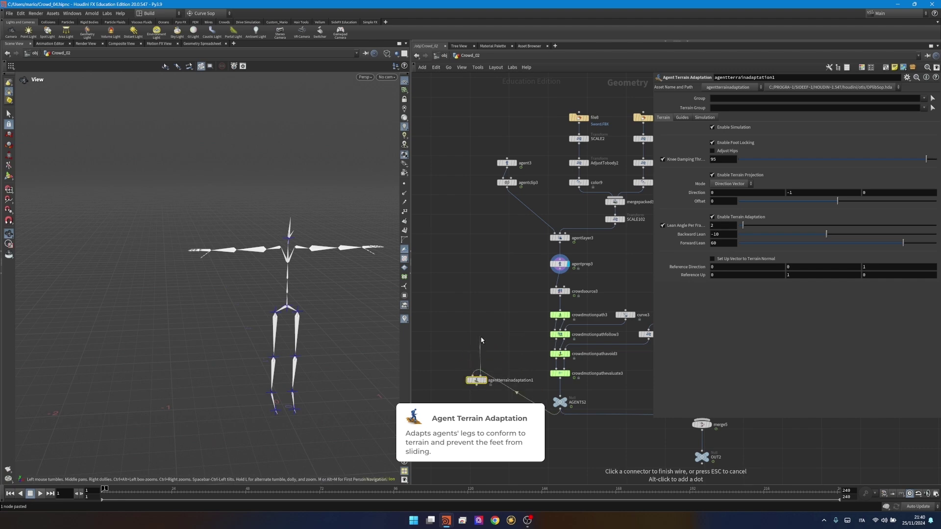
key(Escape)
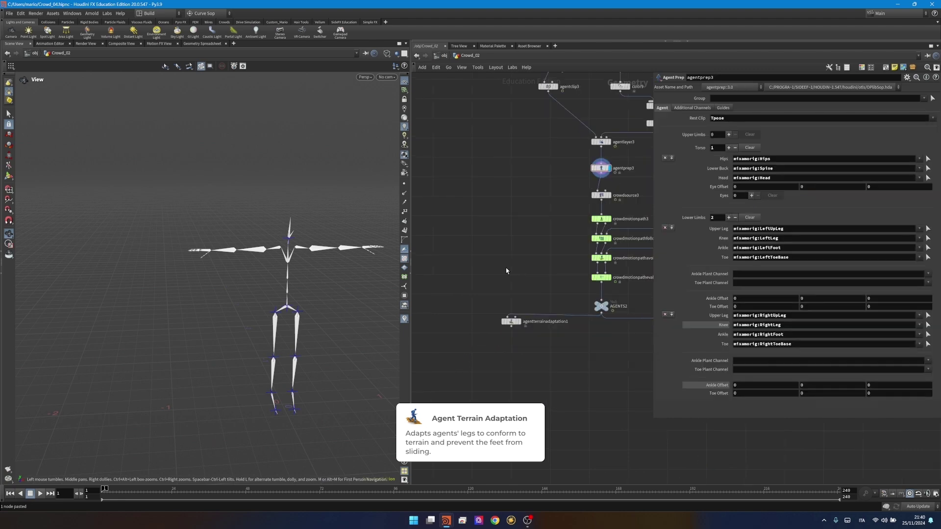
Step: Paste the copied heightfield and heightfield noise nodes and wire the noise output into the Agent Terrain Adaptation's second input
key(ctrl+v)
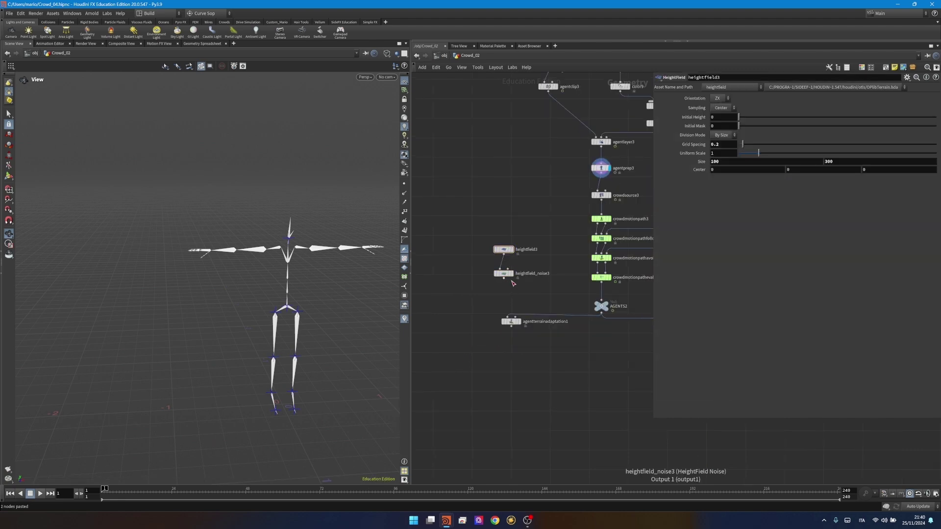
click(511, 281)
click(515, 315)
mouse_move(522, 291)
mouse_down()
mouse_move(491, 247)
mouse_move(514, 287)
mouse_up()
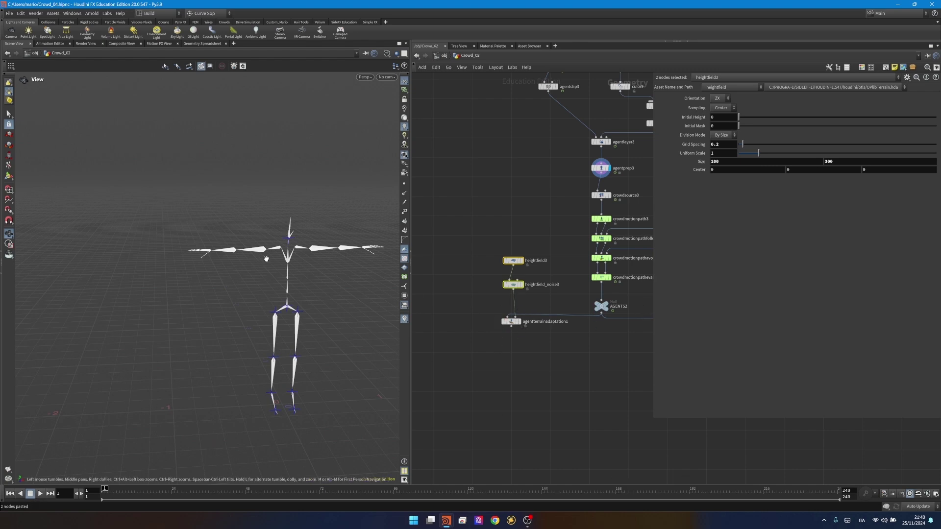
Step: Return the viewport to shaded display and show the Agent Terrain Adaptation output with the crowd in view
key(w)
mouse_move(521, 325)
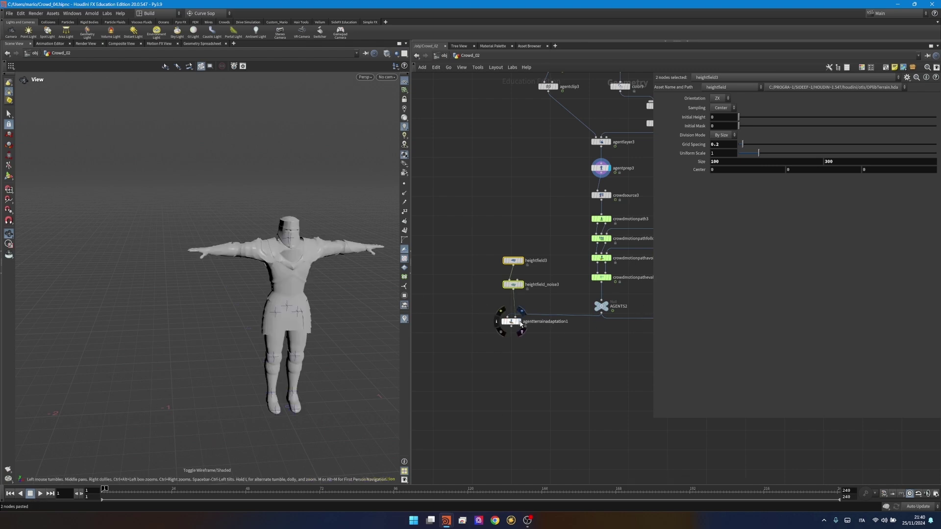
drag(263, 309, 398, 365)
drag(231, 378, 390, 383)
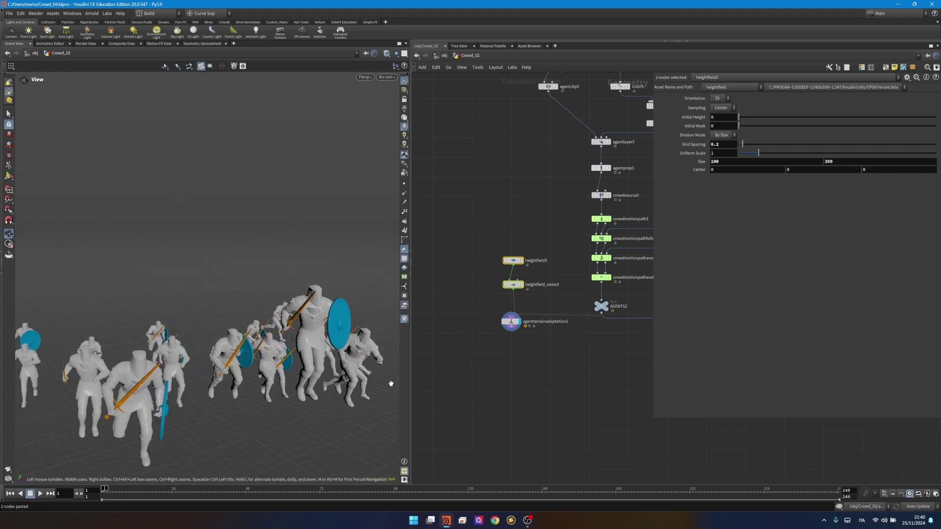
Step: Merge the heightfield noise terrain with the terrain-adapted agents and display the merged result
click(539, 373)
key(Tab)
text(me)
key(Return)
click(542, 367)
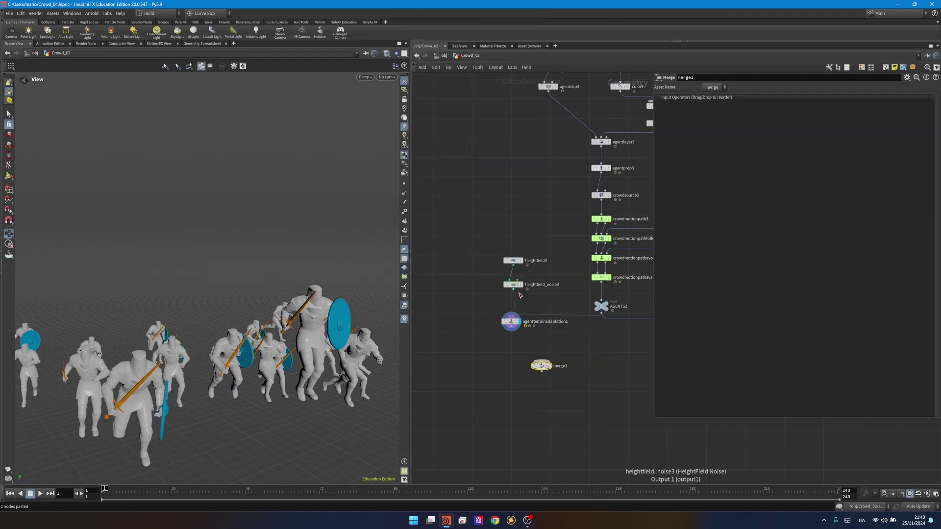
click(520, 295)
click(541, 361)
click(513, 332)
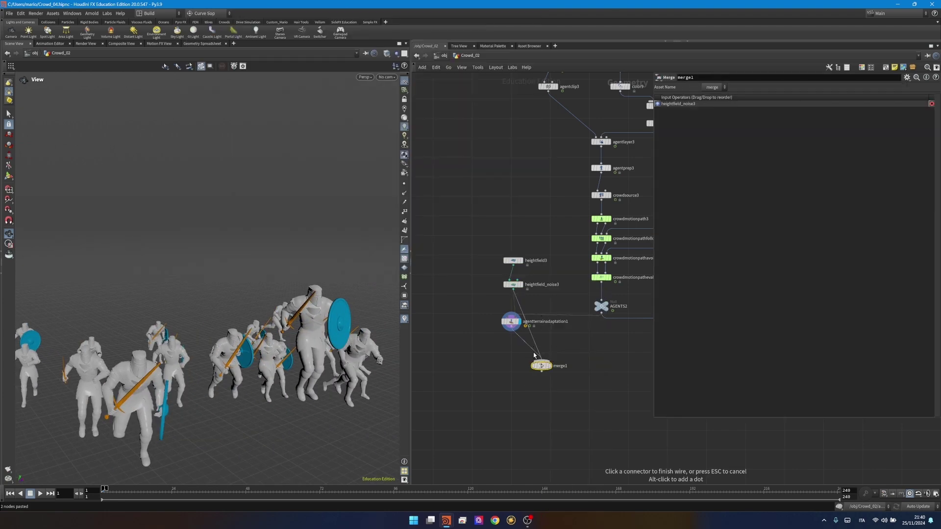
click(541, 361)
drag(541, 366, 454, 355)
Step: Play and scrub the crowd animation, examining up close how the agents move over the terrain
click(40, 493)
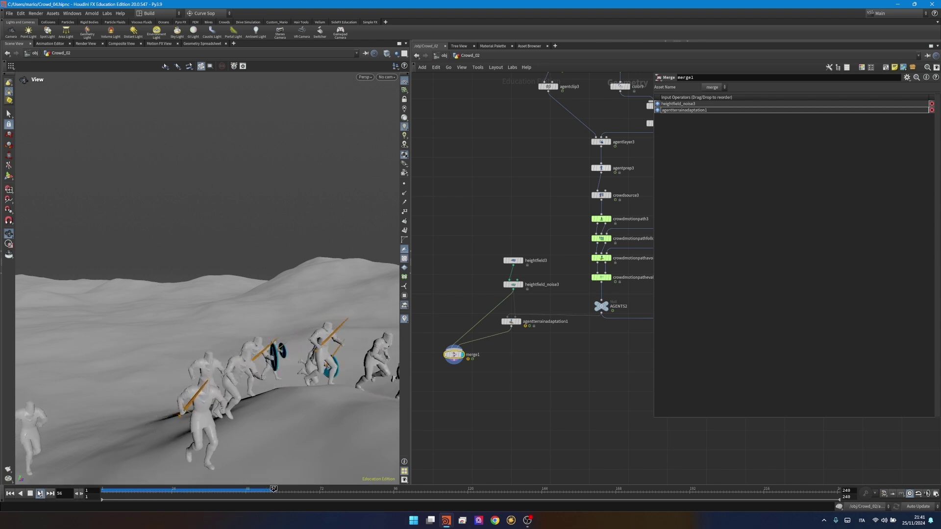
scroll(243, 420, down, 3)
drag(244, 420, 216, 438)
key(Up)
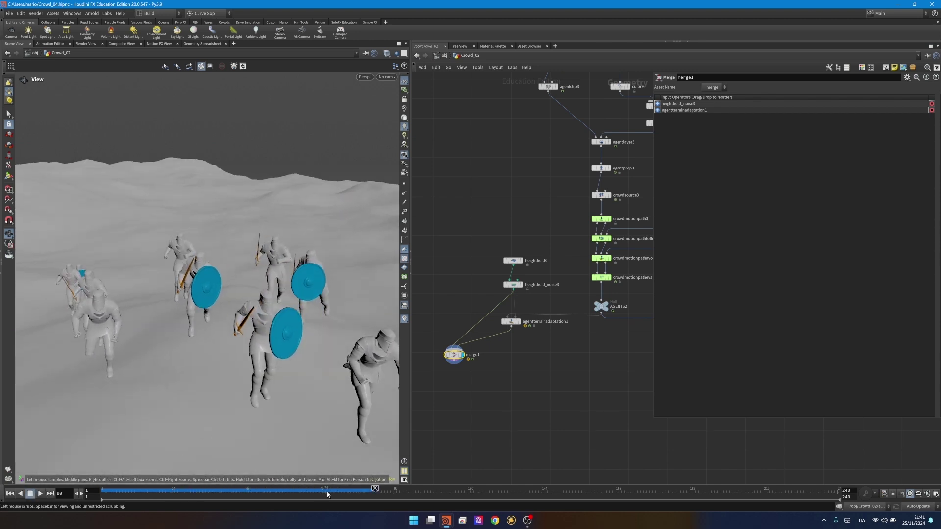
drag(335, 496, 350, 489)
scroll(237, 363, up, 5)
drag(238, 363, 243, 454)
scroll(541, 340, up, 5)
Step: Select the Agent Terrain Adaptation node and read the warning in its node information
drag(461, 300, 461, 301)
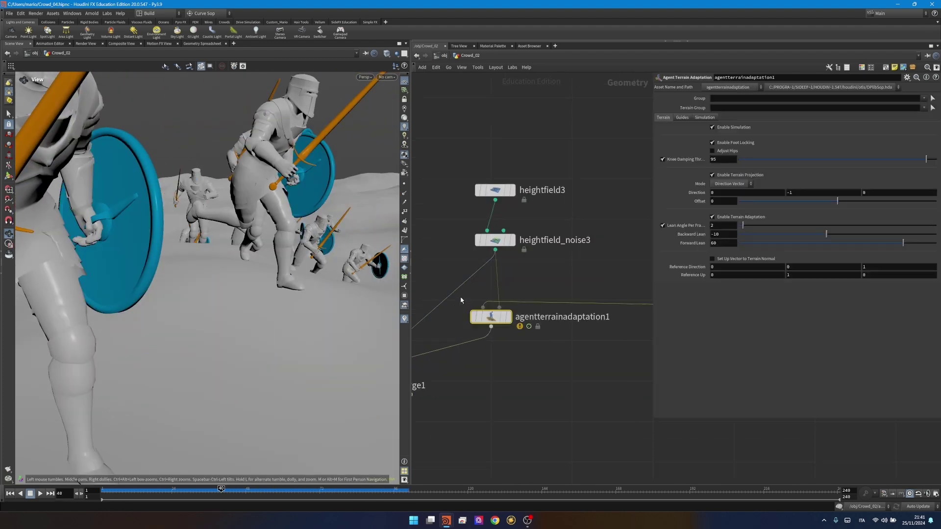
mouse_move(723, 144)
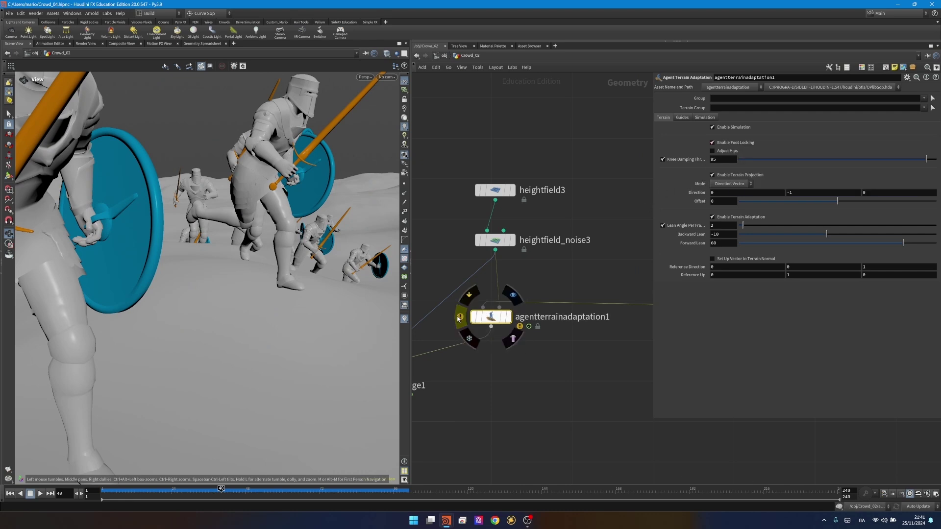
click(466, 306)
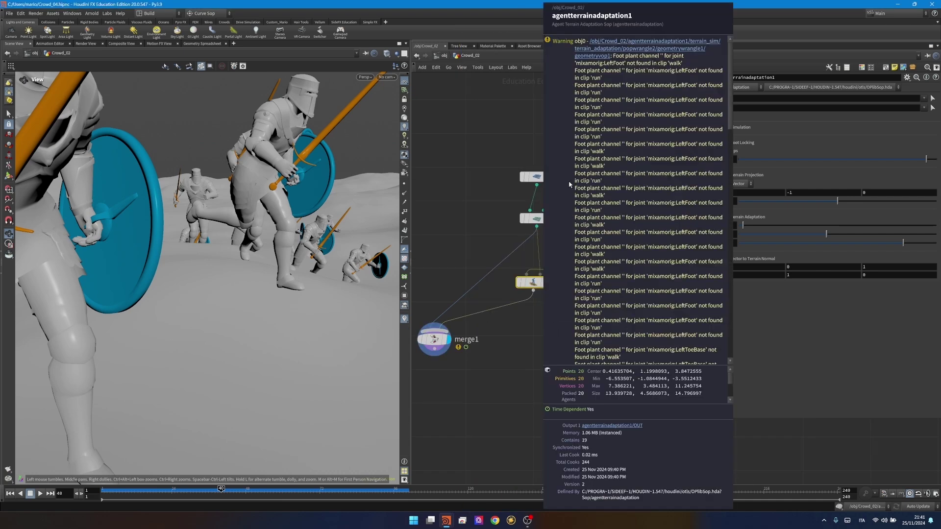
Step: Create a foot plant CHOP network from the Agent Prep node's additional channels
scroll(507, 183, down, 4)
middle_drag(511, 147, 496, 272)
scroll(601, 249, up, 4)
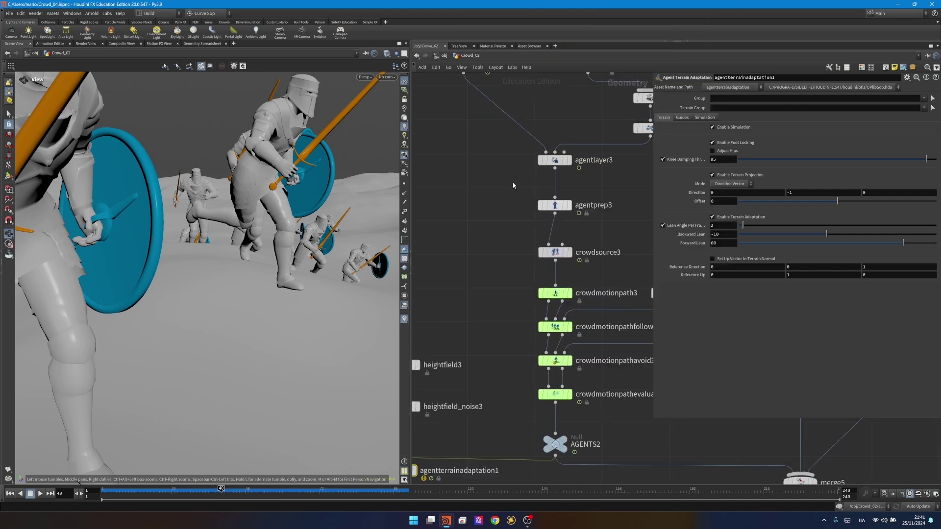
click(555, 205)
click(691, 108)
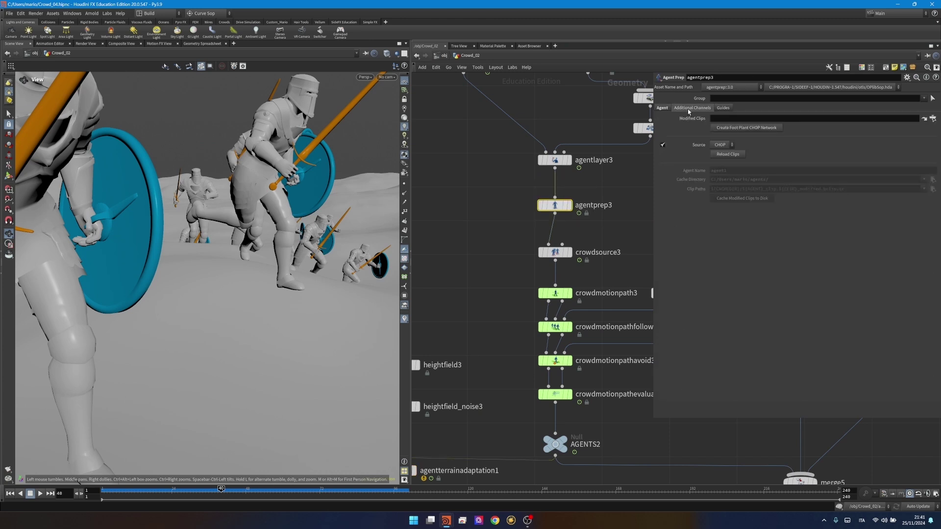
click(757, 128)
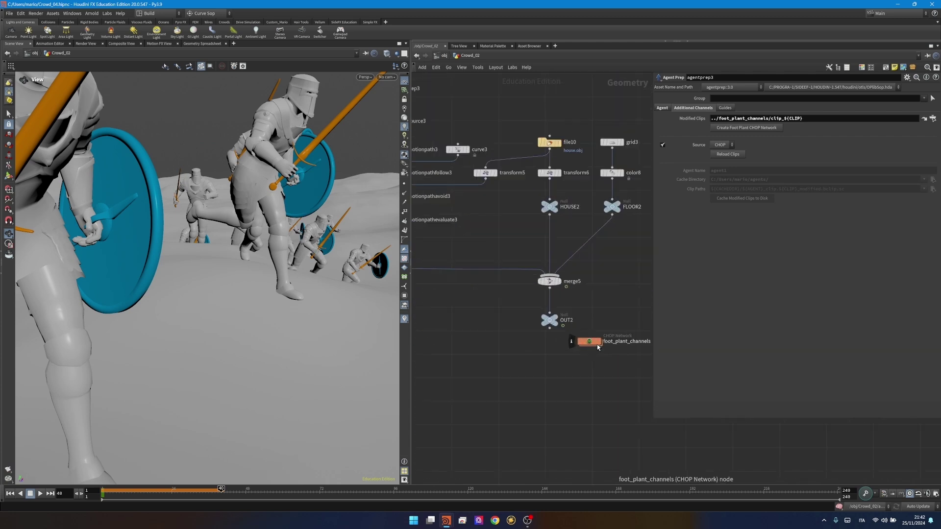
Step: Move the foot_plant_channels network beside the heightfield nodes
scroll(555, 358, down, 5)
middle_drag(550, 363, 580, 368)
drag(602, 356, 452, 295)
Step: Look inside foot_plant_channels at the foot plant nodes of each clip and return to the Crowd_02 network
double_click(440, 299)
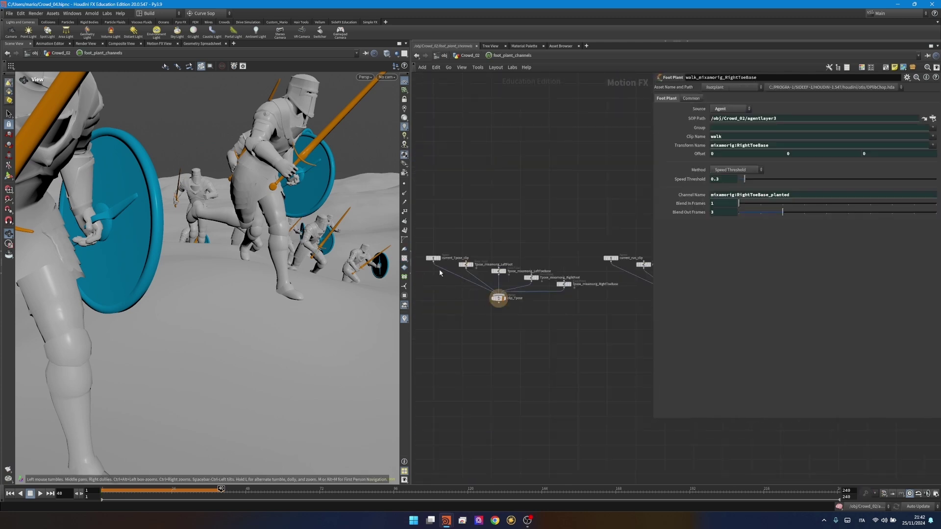
drag(460, 274, 460, 273)
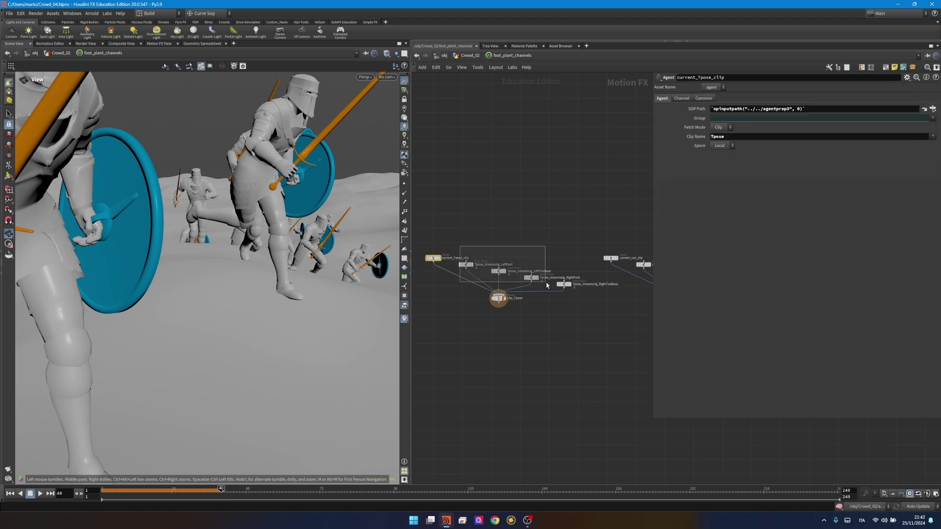
drag(576, 290, 578, 291)
middle_drag(606, 298, 493, 301)
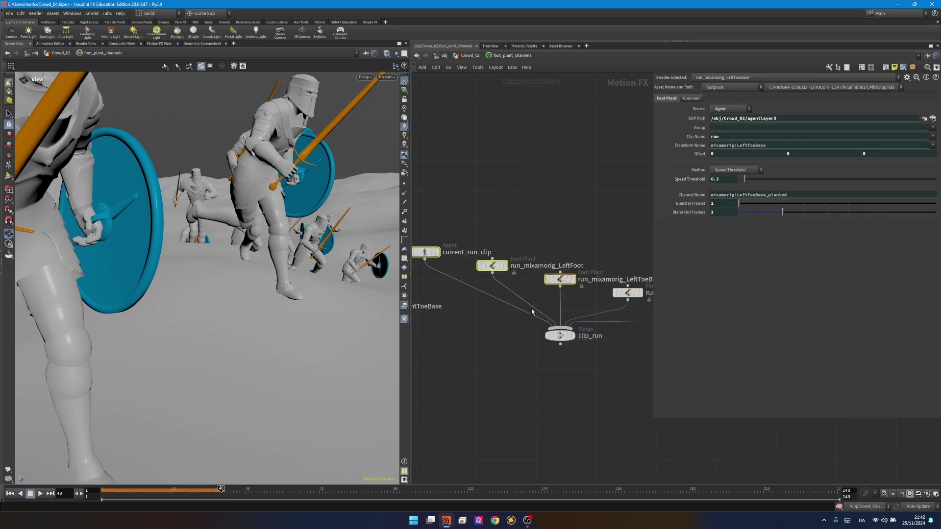
key(u)
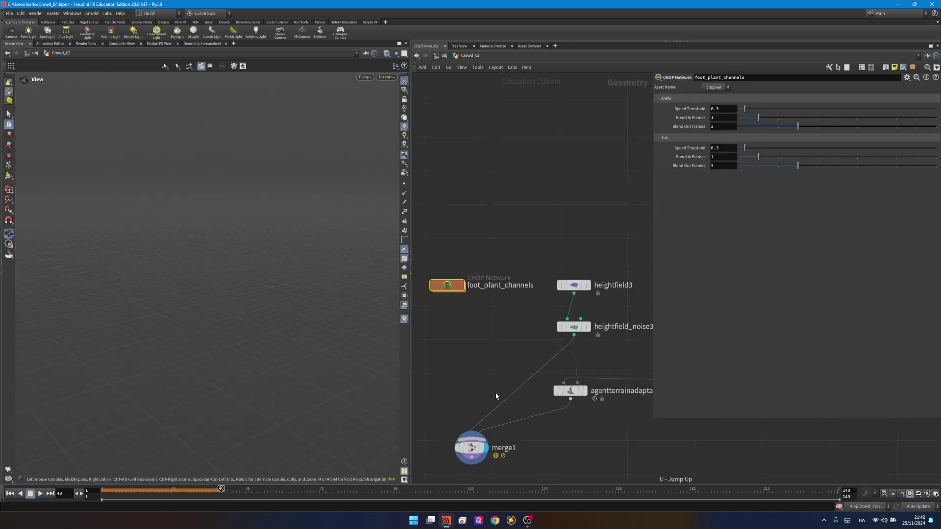
Step: Select the Agent Terrain Adaptation node and replay the simulation from the first frame, checking the agents' feet up close
middle_drag(502, 402, 446, 353)
scroll(516, 341, up, 1)
click(511, 341)
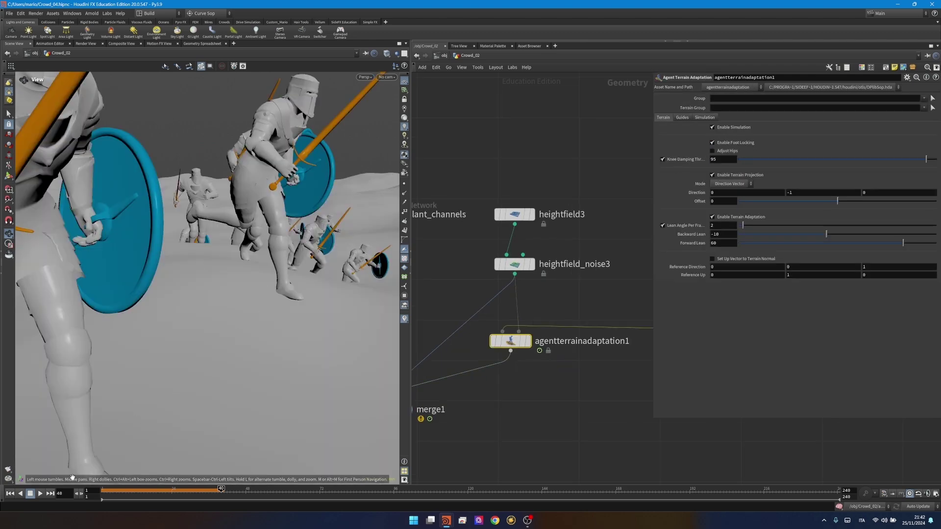
click(10, 494)
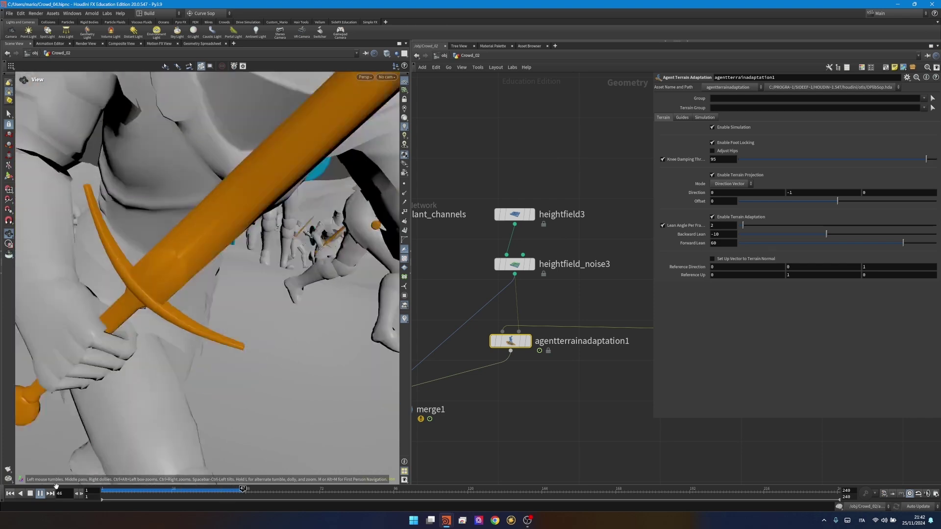
drag(256, 263, 312, 273)
right_drag(313, 273, 501, 249)
drag(246, 273, 221, 268)
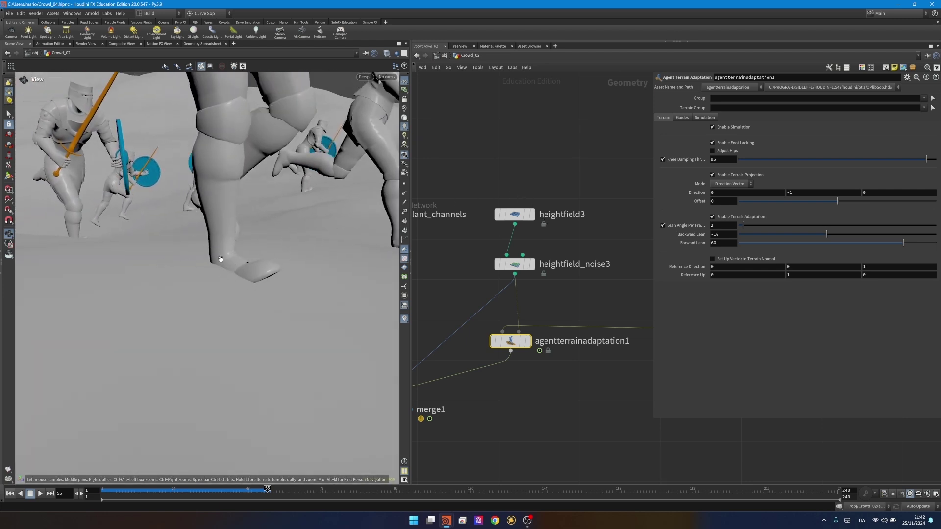
Step: Toggle the wireframe overlay on and off to check the foot contact with the terrain
key(shift+w)
mouse_move(234, 271)
mouse_down()
mouse_move(241, 265)
mouse_move(222, 264)
mouse_move(189, 295)
mouse_move(237, 246)
mouse_move(288, 229)
mouse_up()
key(shift+w)
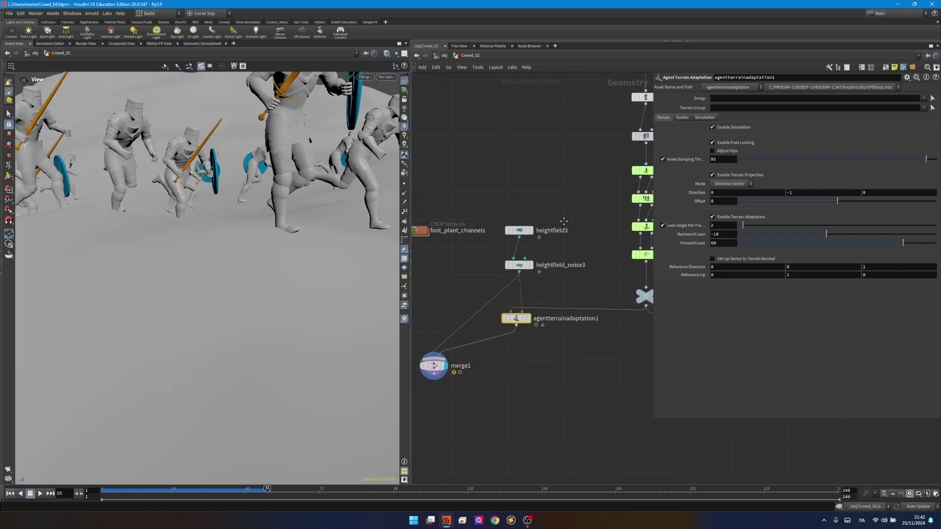
Step: Display the Agent Prep node and open its torso and limb settings
middle_drag(557, 230, 528, 326)
middle_drag(515, 382, 534, 292)
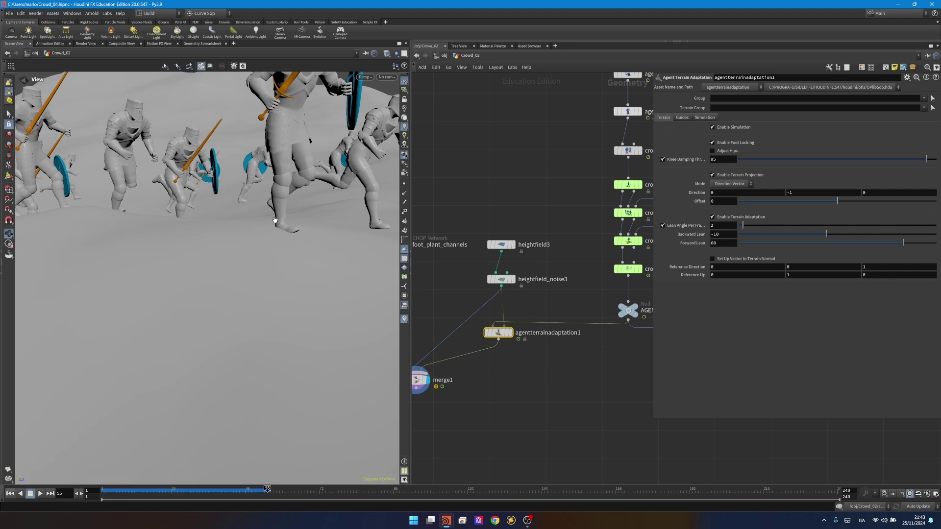
scroll(551, 200, down, 2)
middle_drag(561, 193, 492, 307)
scroll(498, 280, up, 3)
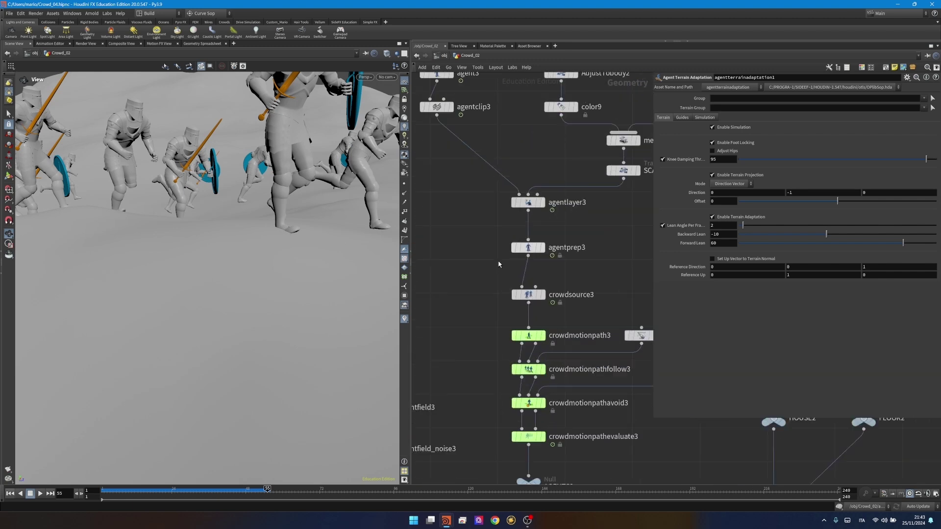
drag(484, 237, 548, 257)
click(542, 248)
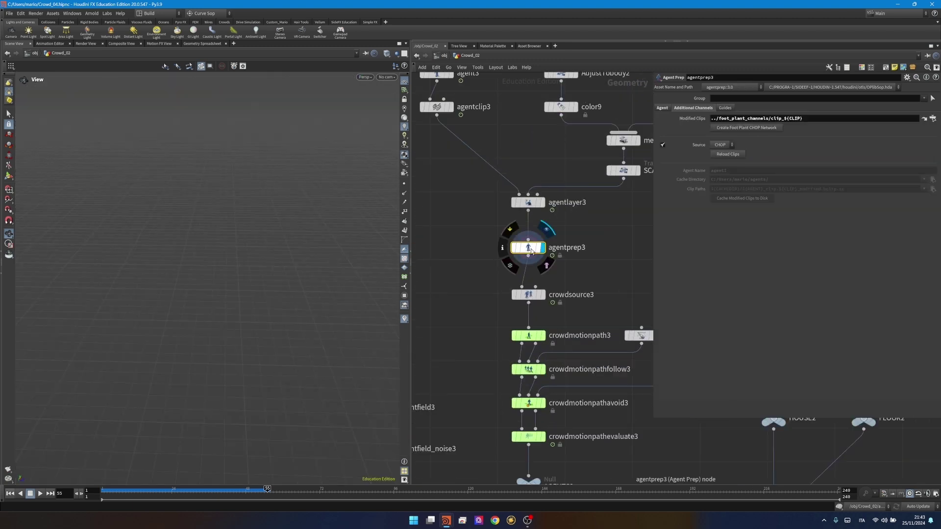
click(664, 109)
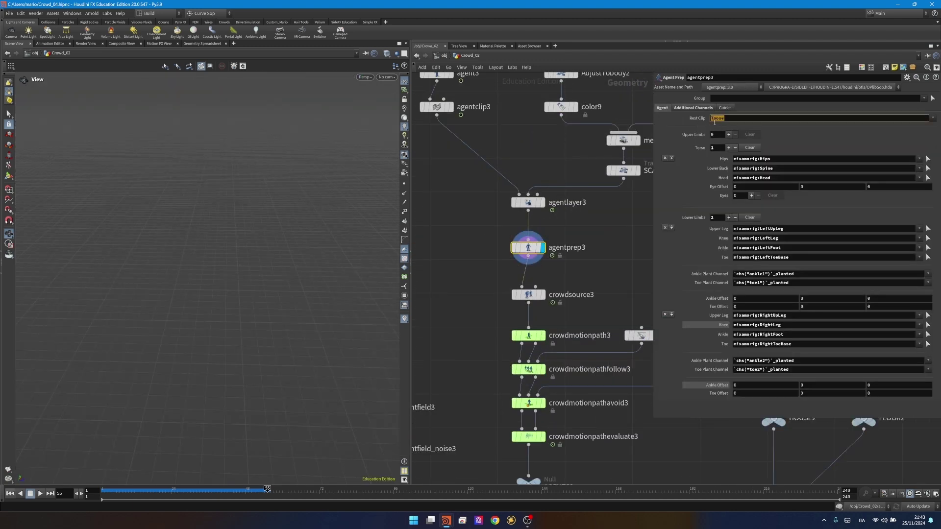
Step: Frame the agent's lower legs and activate the Agent Prep's ankle and toe offset handles in the viewport
key(g)
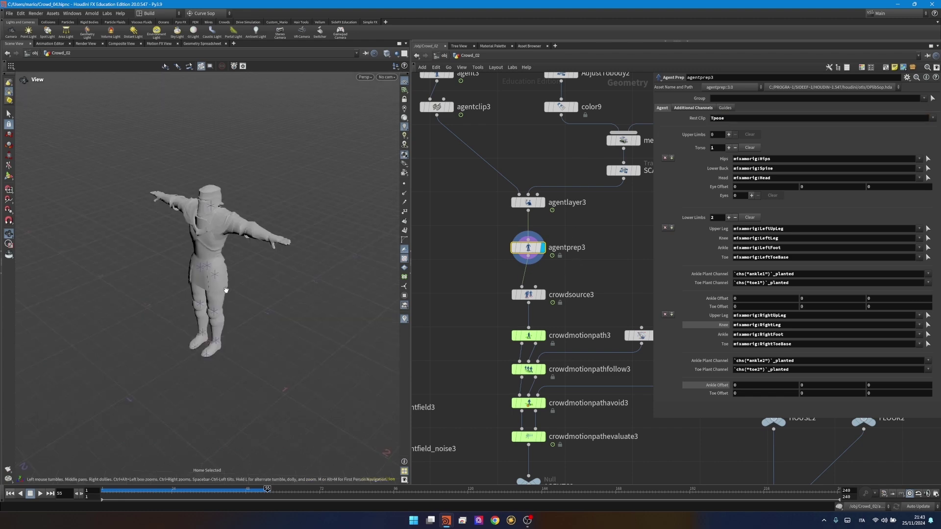
right_drag(204, 287, 267, 261)
drag(214, 289, 195, 265)
middle_drag(213, 326, 216, 284)
scroll(216, 283, up, 3)
key(Return)
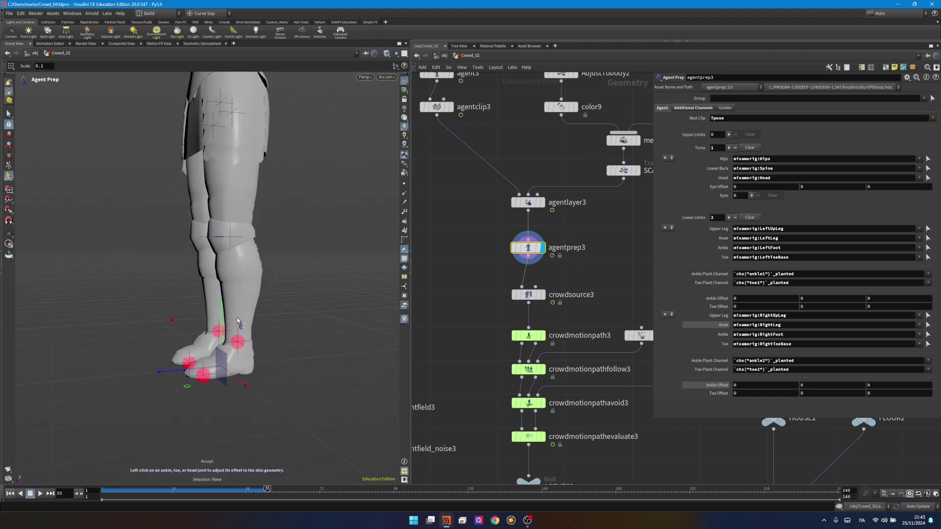
Step: In the front view, move the left ankle's offset handle to about -0.395, 7.445, -8.390 to align it with the skin geometry
alt+drag(241, 344, 245, 352)
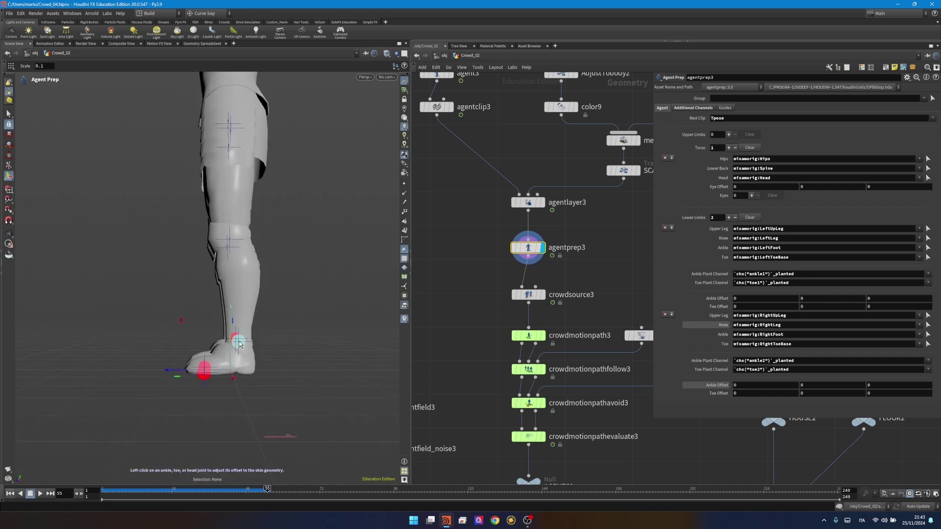
alt+right_drag(238, 339, 340, 310)
click(241, 356)
alt+drag(242, 355, 317, 324)
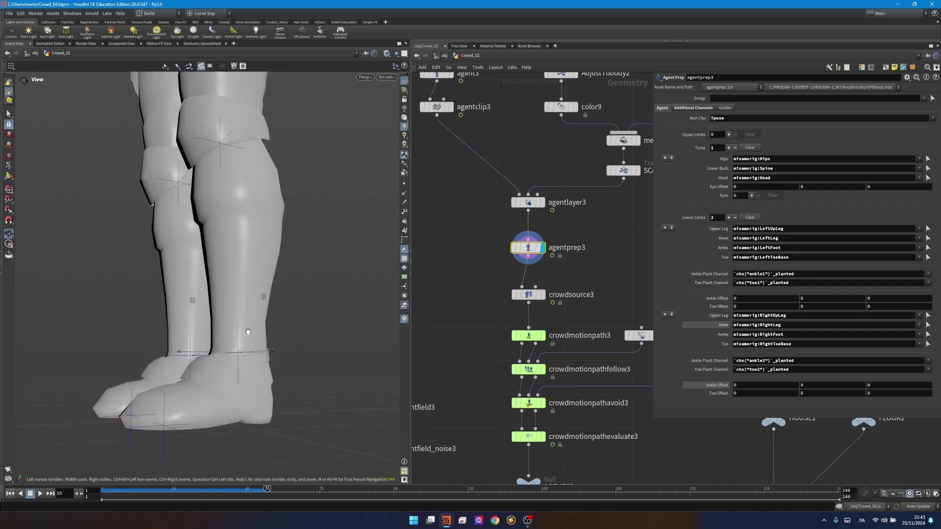
key(space+3)
right_drag(229, 426, 435, 338)
middle_drag(248, 321, 281, 226)
drag(267, 203, 262, 301)
Step: Adjust the right ankle's offset handle to match, at about 0.394, 7.427, -8.289, undoing the extra handle change
click(109, 245)
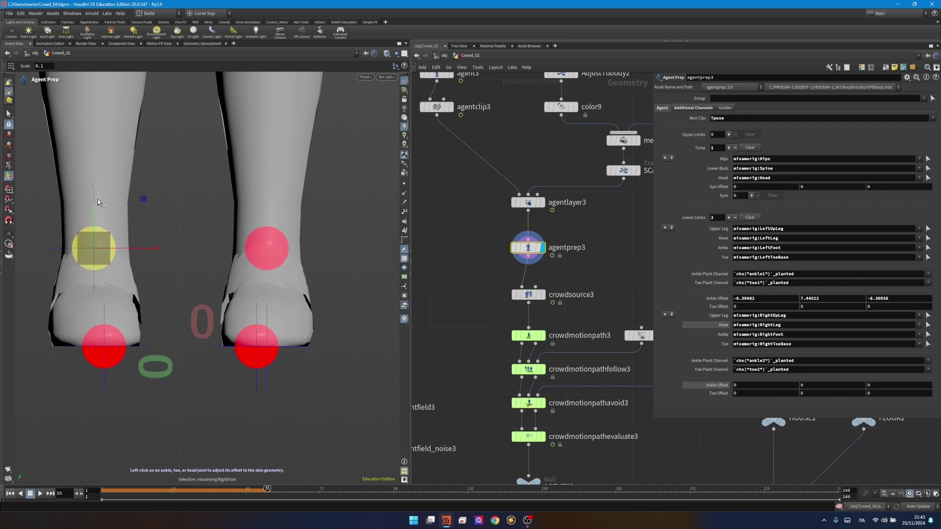
drag(94, 231, 87, 295)
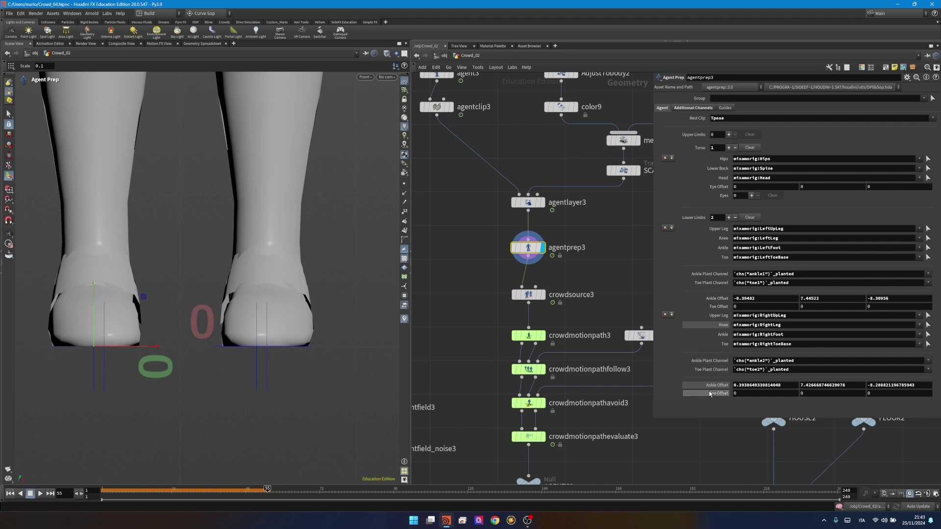
mouse_move(94, 295)
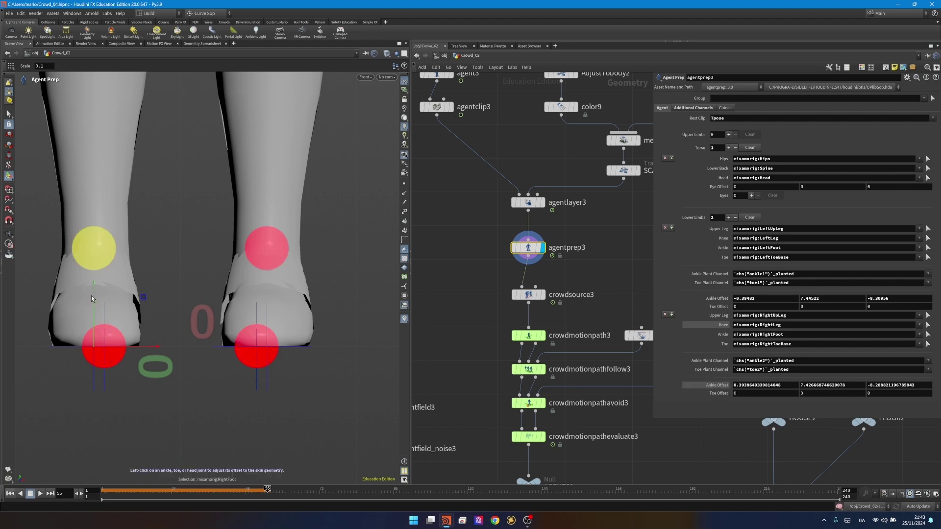
key(ctrl+z)
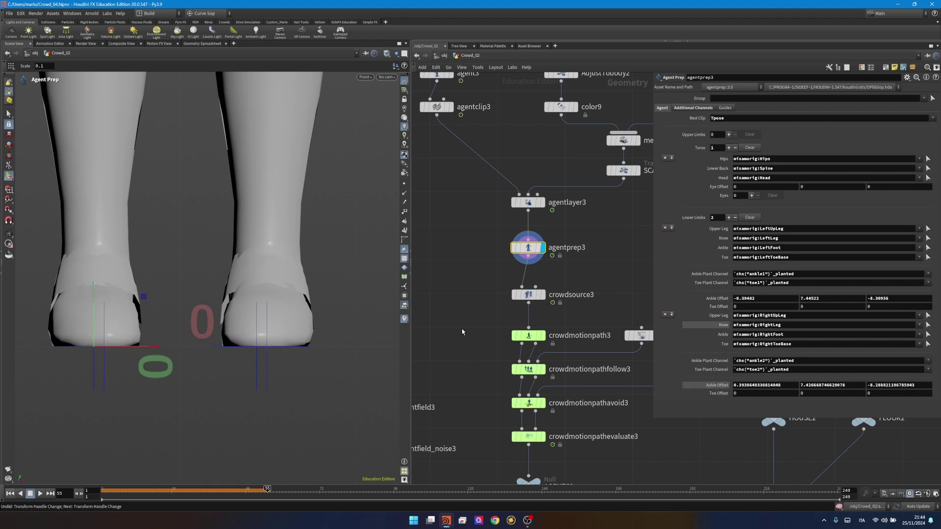
Step: Display the merged terrain and crowd, return to the first frame and frame the agents in perspective
middle_drag(470, 331, 620, 126)
click(440, 365)
click(426, 366)
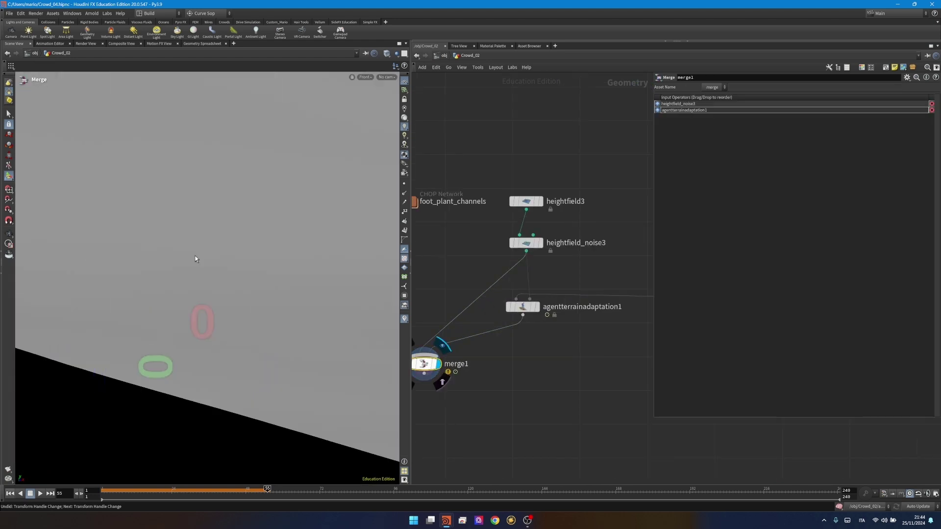
key(space+g)
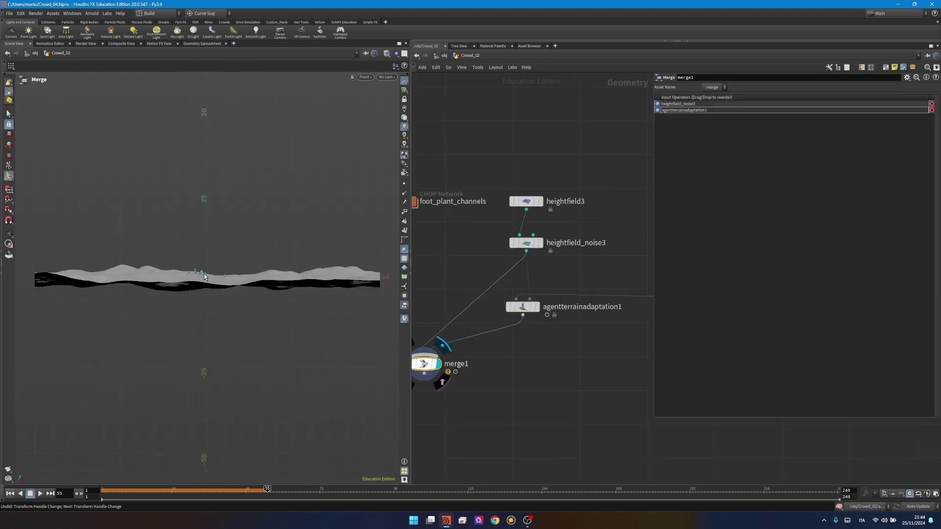
drag(195, 271, 175, 389)
middle_drag(174, 389, 211, 254)
right_drag(211, 254, 17, 524)
click(11, 495)
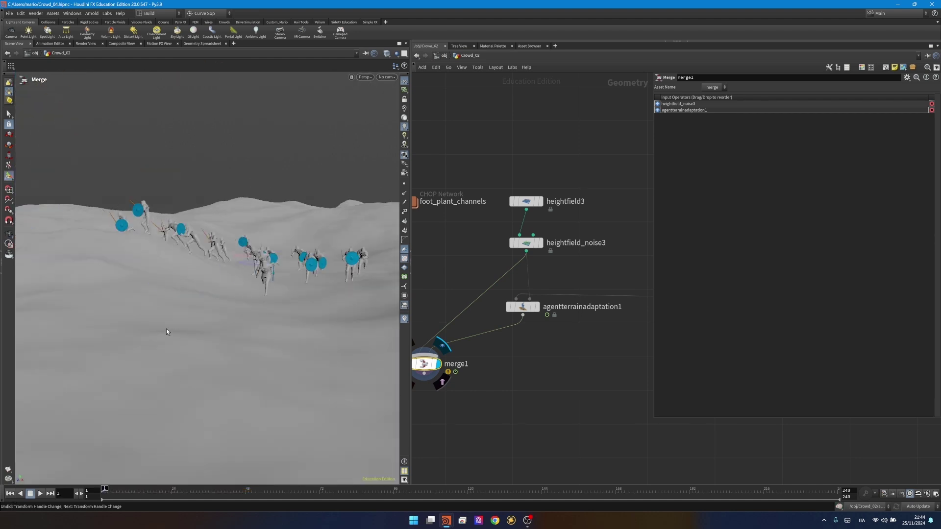
alt+drag(240, 297, 255, 309)
alt+right_drag(255, 309, 212, 237)
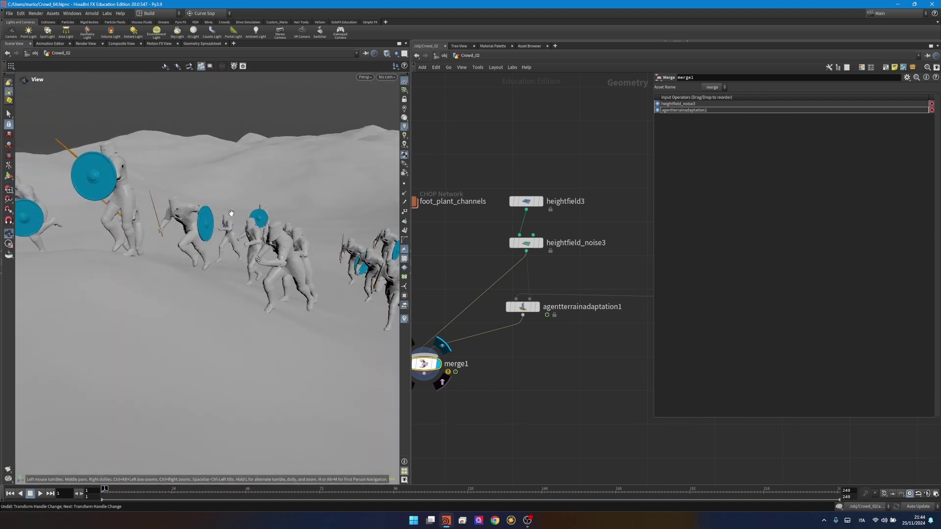
Step: Play the merged crowd simulation and examine how the agents run across the hills
click(40, 496)
alt+right_drag(116, 343, 2, 359)
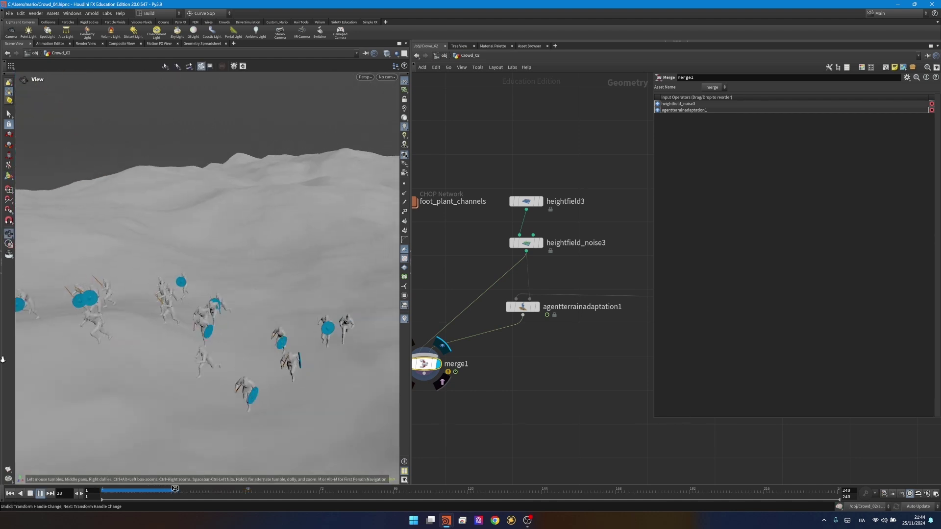
alt+middle_drag(186, 349, 294, 319)
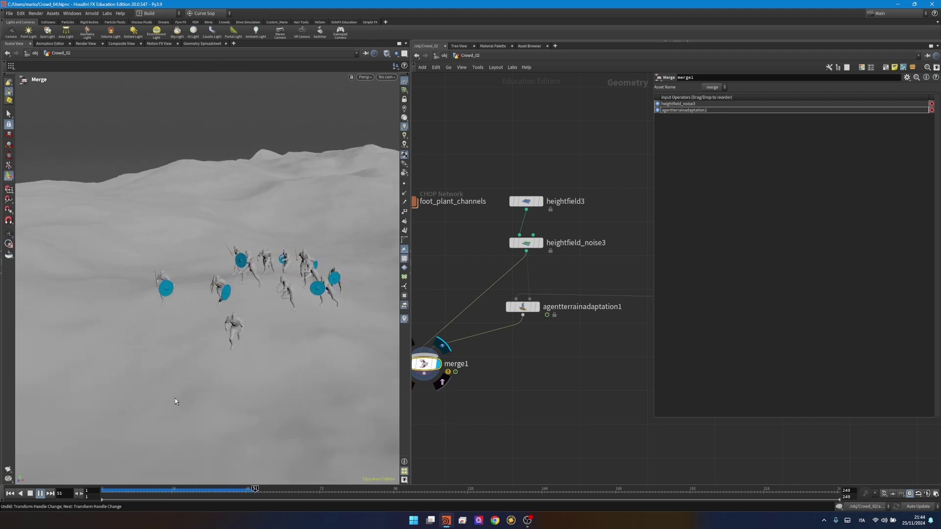
click(40, 494)
key(Escape)
drag(227, 309, 247, 291)
right_drag(247, 291, 268, 306)
alt+middle_drag(268, 307, 226, 325)
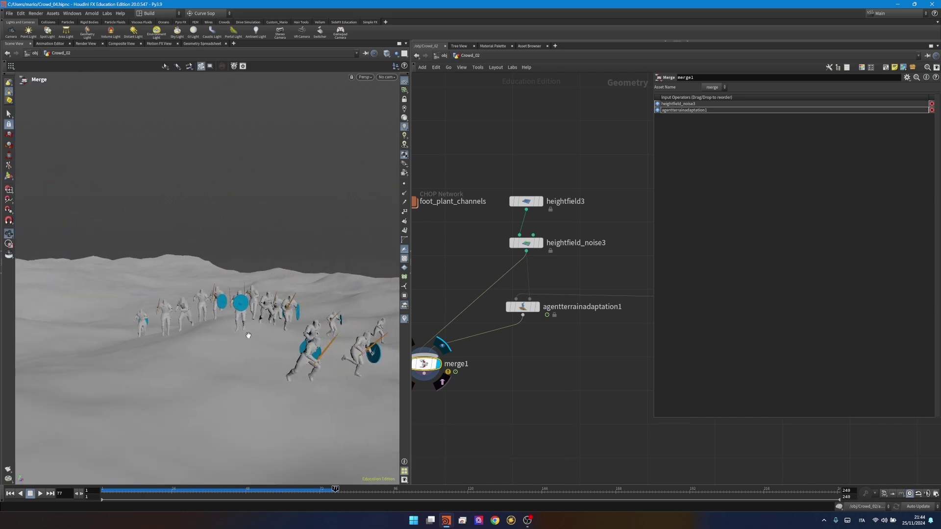
alt+right_drag(247, 331, 290, 321)
Step: Select the Agent Terrain Adaptation node and set its knee damping threshold to 85.2
scroll(451, 278, down, 5)
middle_drag(454, 275, 432, 377)
scroll(522, 276, up, 4)
middle_drag(527, 261, 471, 285)
scroll(470, 283, down, 1)
drag(468, 271, 576, 305)
scroll(571, 330, down, 4)
middle_drag(558, 336, 519, 350)
scroll(505, 356, up, 5)
drag(515, 348, 474, 294)
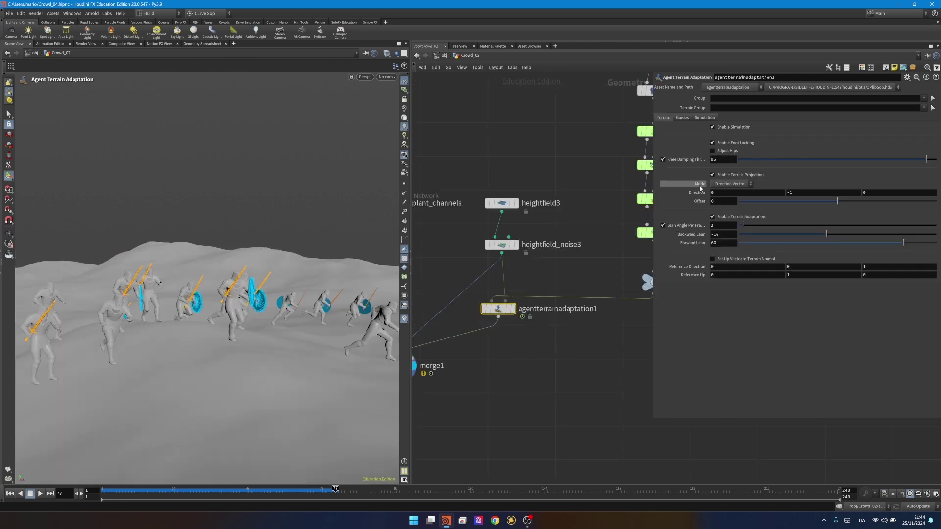
drag(917, 159, 907, 160)
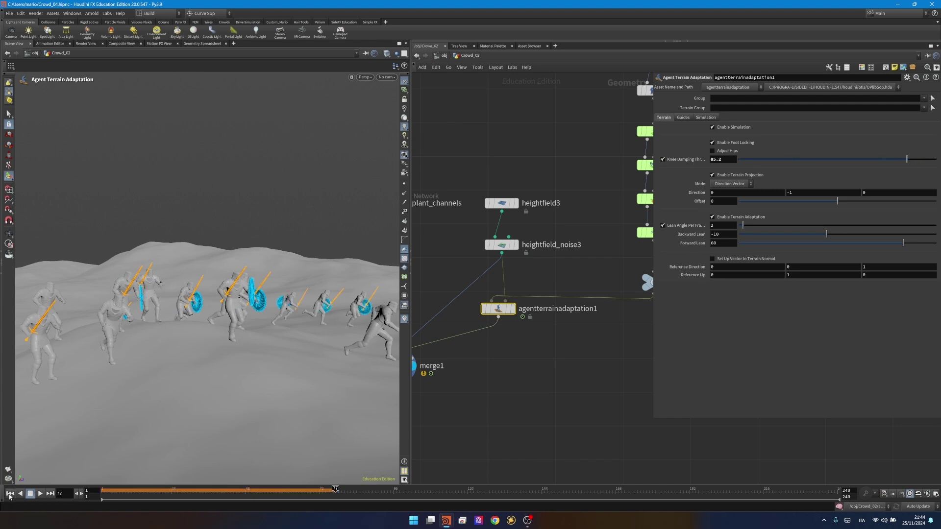
Step: Try a knee damping threshold of 68.5 on the agents at the first frame and undo that change
click(9, 495)
alt+drag(206, 382, 109, 337)
alt+middle_drag(110, 337, 240, 353)
drag(897, 160, 901, 187)
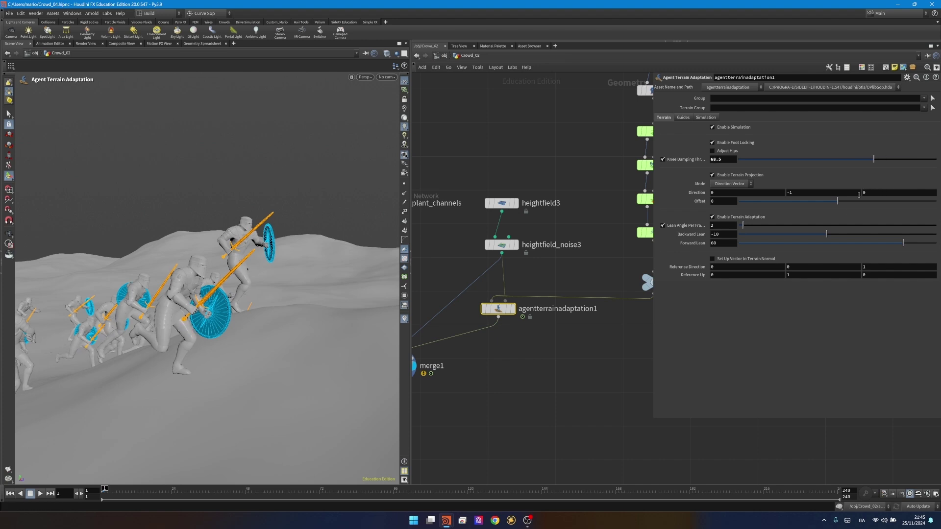
key(ctrl+z)
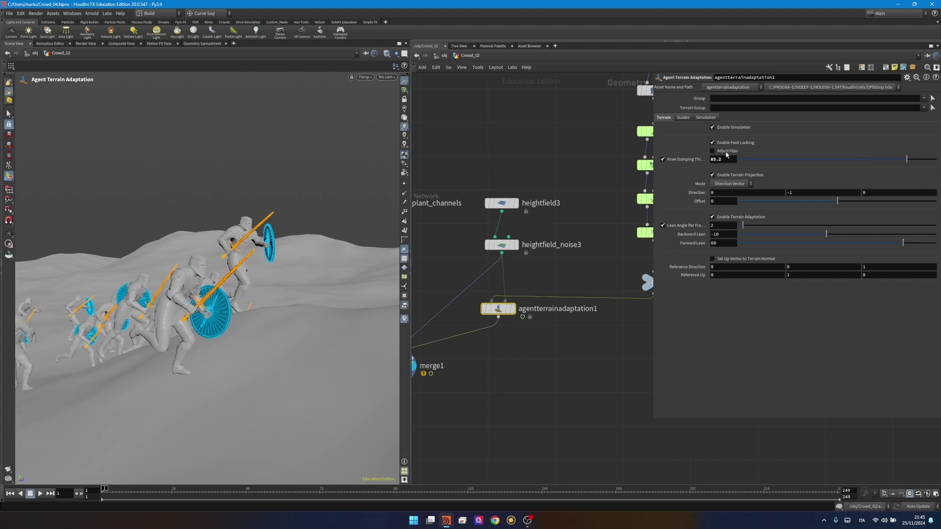
Step: Enable Adjust Hips for the terrain adaptation, keeping the hip offset at 0
click(726, 153)
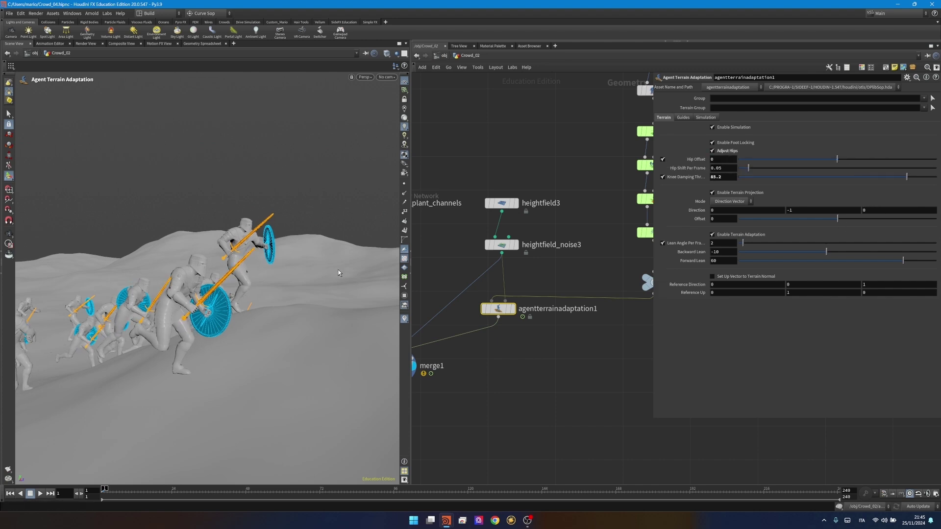
mouse_move(838, 158)
mouse_down()
mouse_move(806, 157)
mouse_move(840, 152)
mouse_move(838, 167)
mouse_up()
alt+right_drag(252, 333, 270, 314)
Step: Switch Enable Terrain Adaptation off and back on to compare the agents' lean on the slope
click(715, 235)
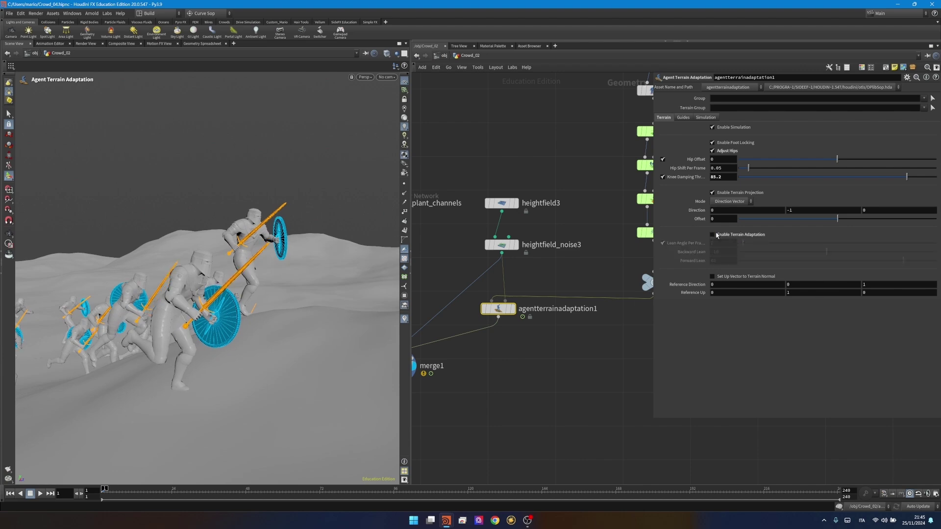
click(715, 235)
alt+drag(235, 274, 169, 314)
alt+right_drag(169, 314, 133, 313)
scroll(132, 312, up, 4)
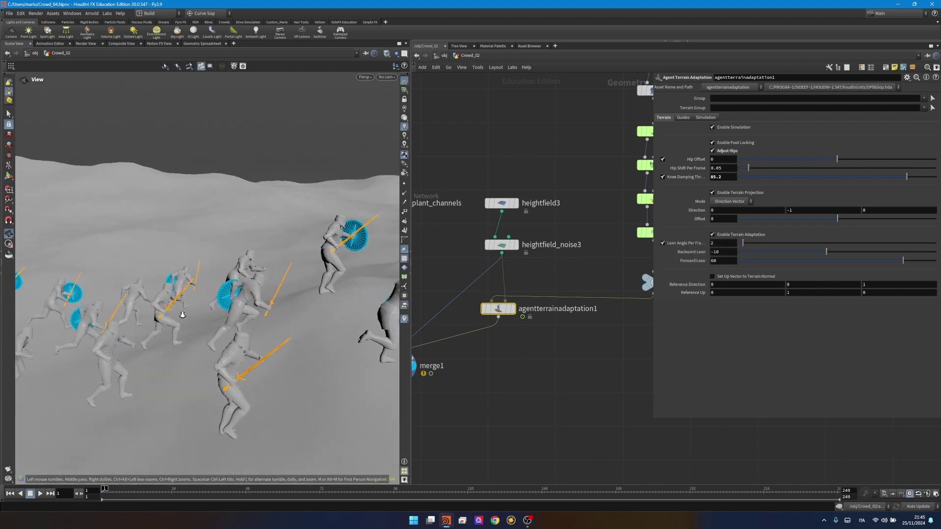
key(Return)
click(713, 234)
key(Escape)
drag(294, 357, 326, 260)
key(Return)
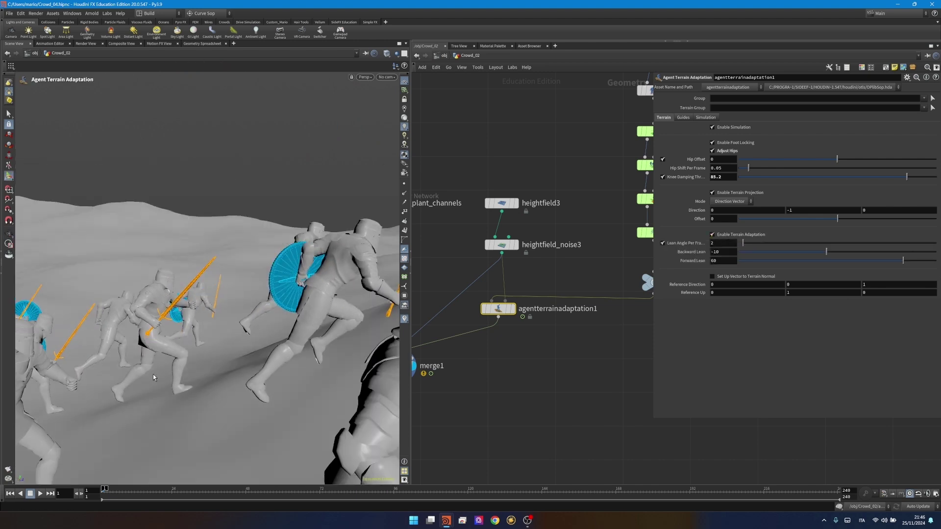
Step: Examine the agents' poses and foot contact at the start of the simulation, from afar and up close
scroll(325, 260, down, 5)
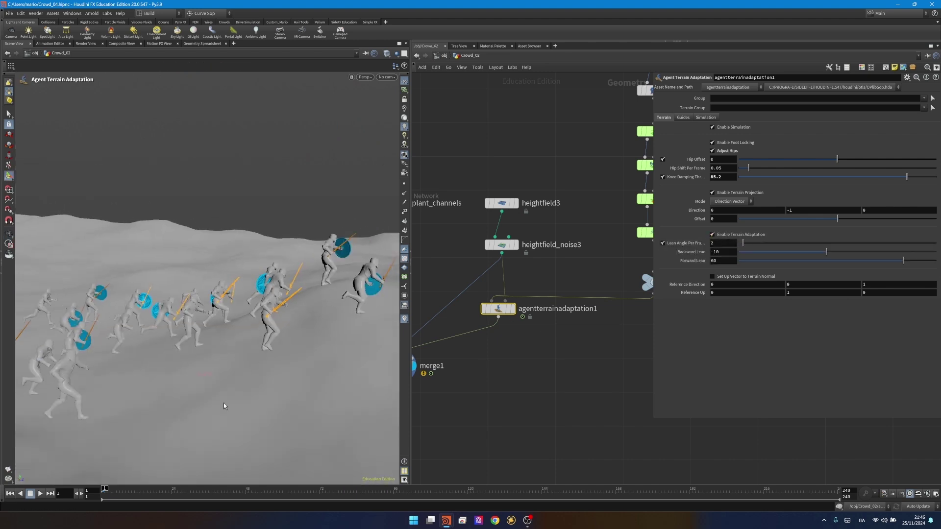
key(Escape)
drag(326, 309, 214, 323)
scroll(255, 321, down, 3)
scroll(244, 269, up, 6)
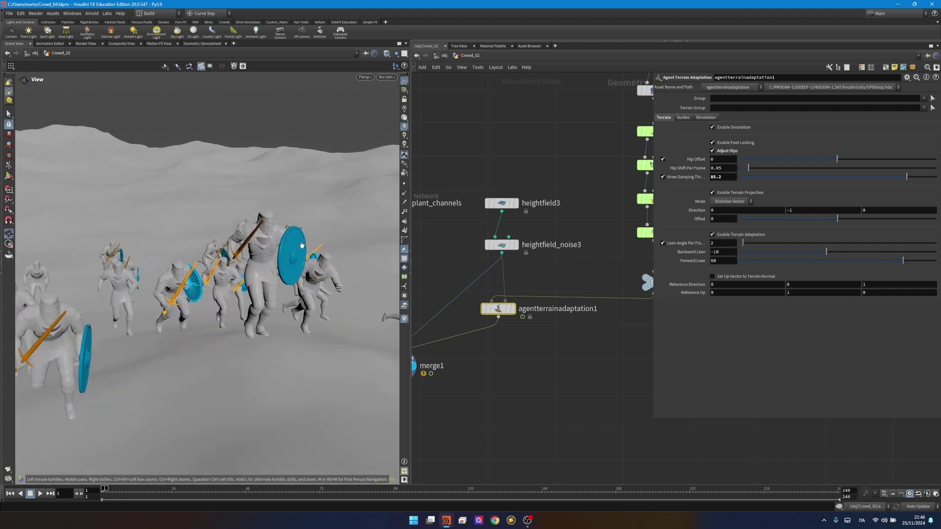
scroll(288, 259, down, 5)
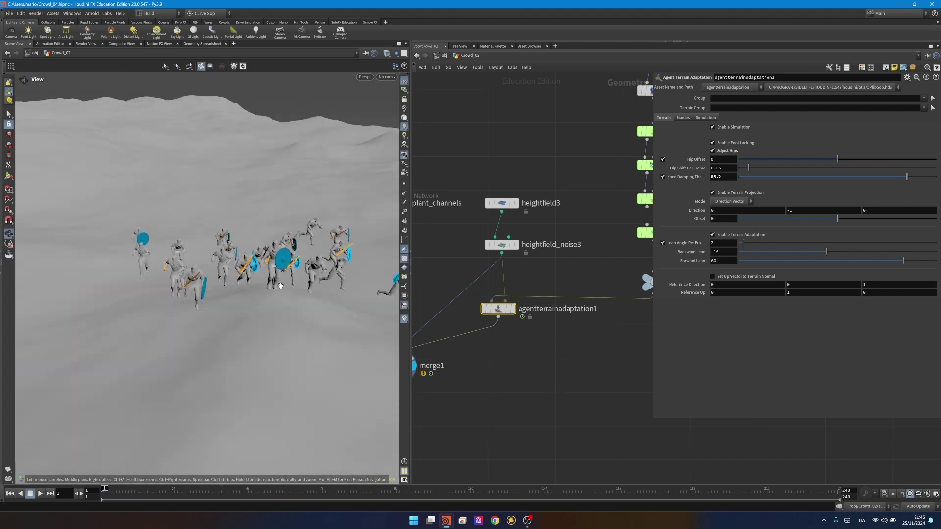
scroll(364, 276, up, 8)
key(Return)
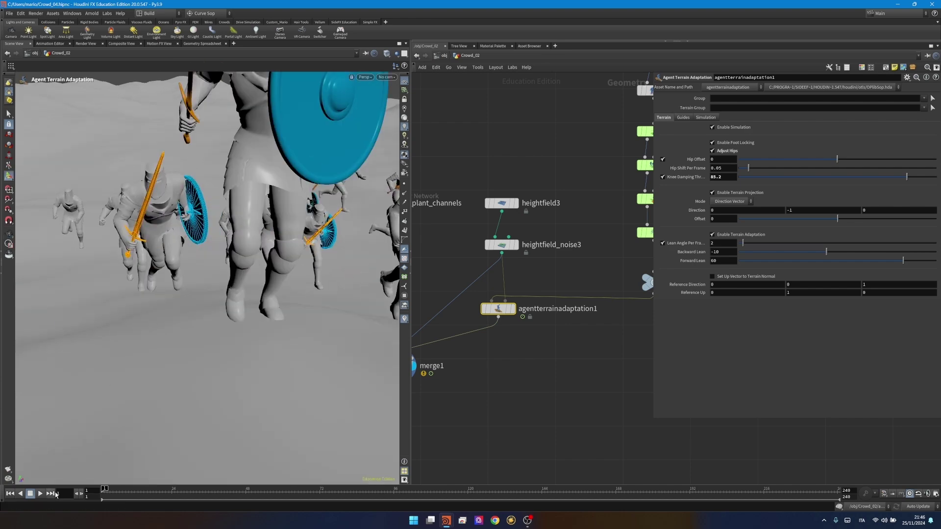
Step: Scrub forward through the simulation to frame 107 and check the agents' legs on the uneven terrain
click(108, 489)
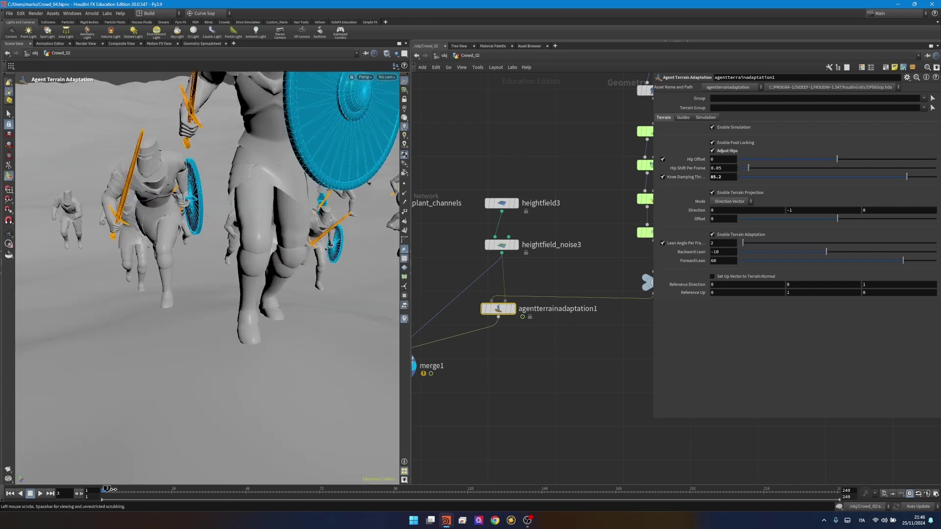
drag(112, 489, 319, 520)
alt+right_drag(288, 357, 327, 391)
alt+drag(329, 393, 311, 372)
alt+middle_drag(311, 372, 240, 324)
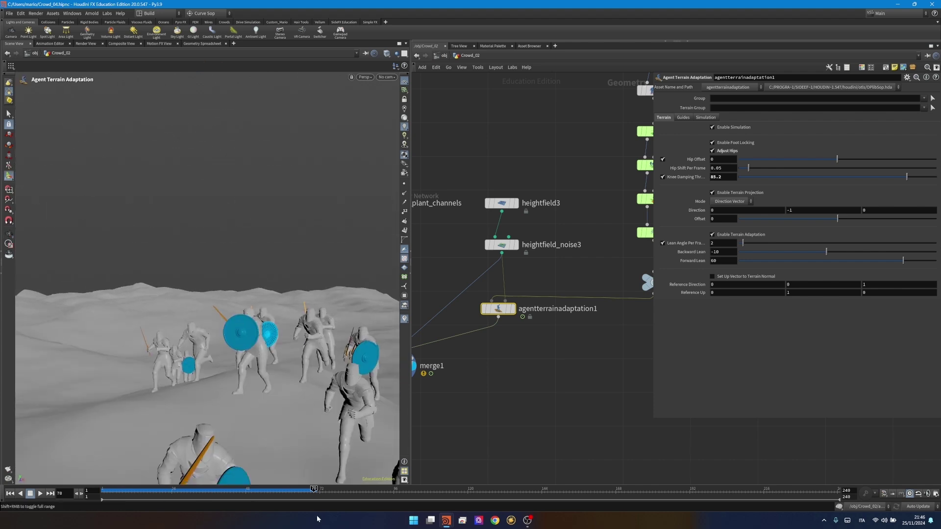
scroll(294, 392, down, 10)
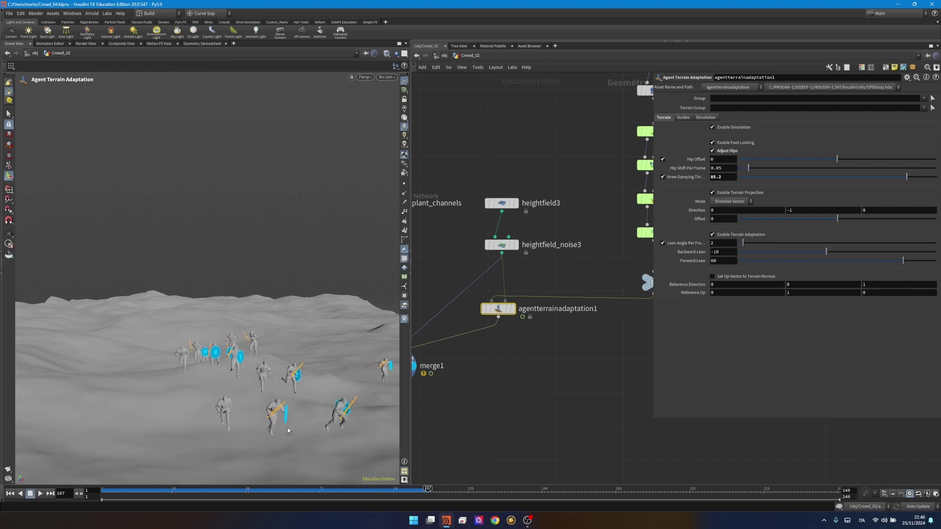
Step: Open the settings of the Merge Packed node that combines the sword and shield and examine its Pack Output option
scroll(549, 342, down, 5)
middle_drag(568, 335, 506, 420)
scroll(606, 243, up, 4)
click(565, 232)
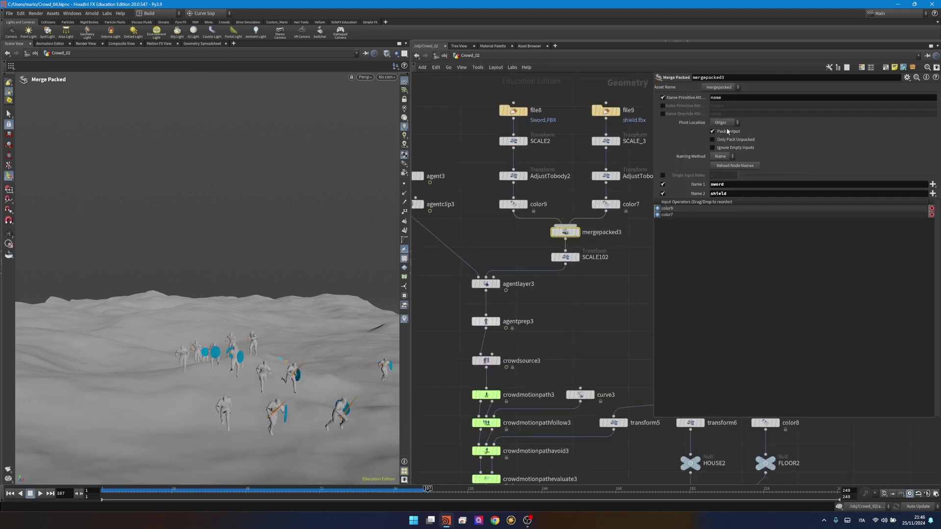
click(728, 132)
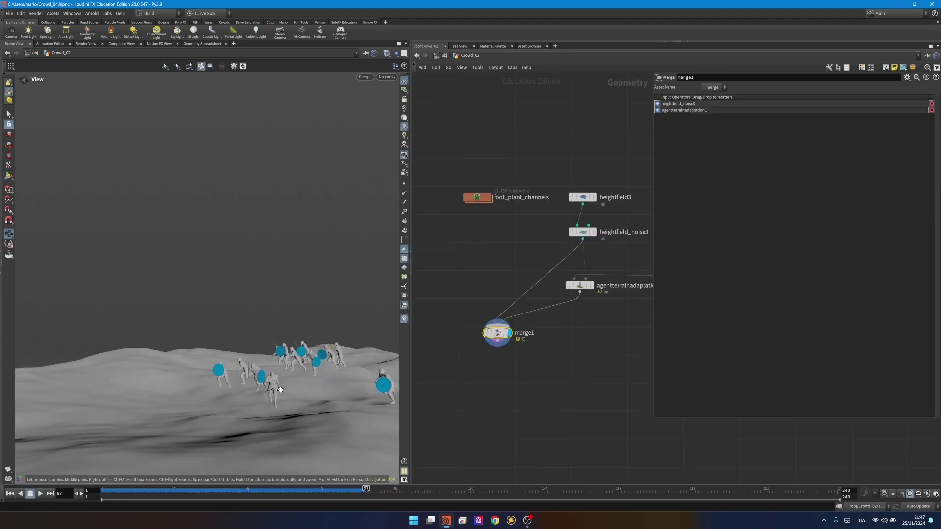
Step: Replay the merged terrain and crowd from the start and stop the simulation at frame 135
click(106, 493)
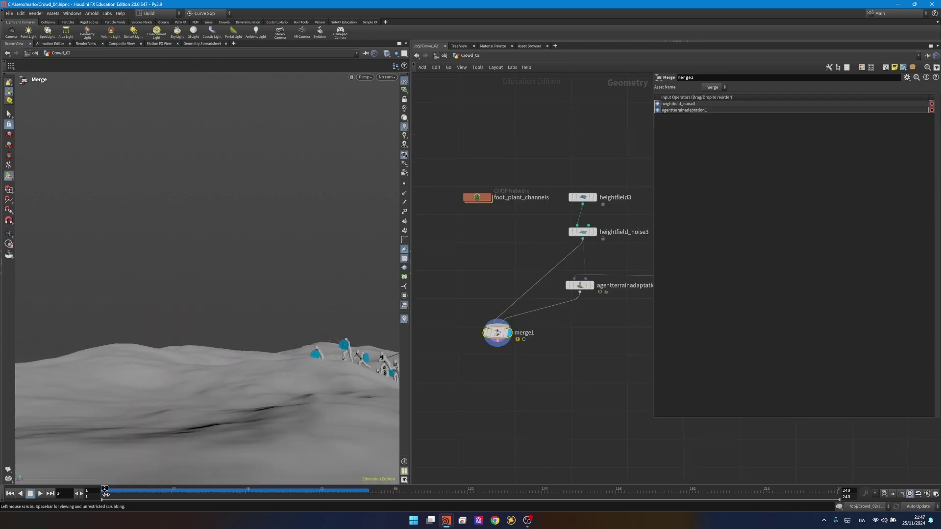
click(30, 493)
click(39, 496)
alt+drag(237, 415, 307, 407)
alt+right_drag(307, 408, 204, 425)
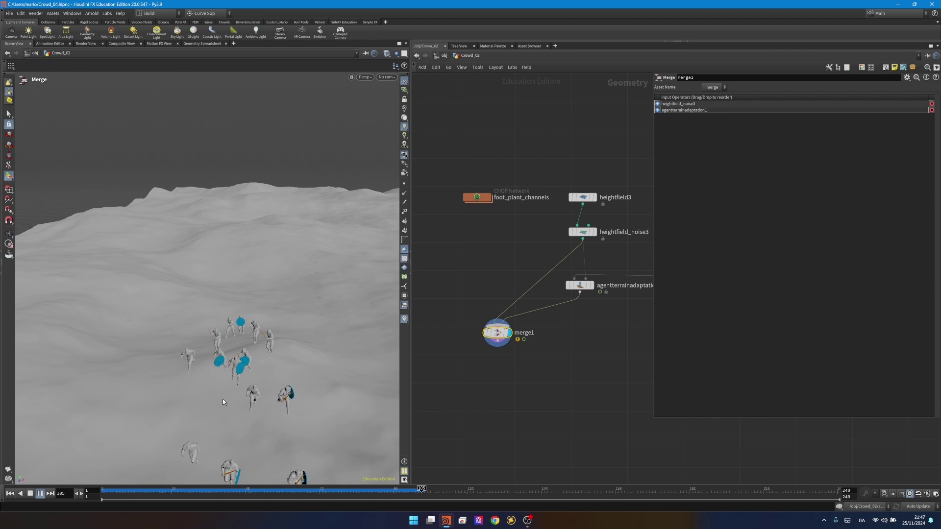
click(31, 494)
Step: Inspect the stopped crowd from several angles and distances to check how the agents stand on the terrain
alt+right_drag(216, 360, 230, 399)
alt+drag(231, 399, 235, 389)
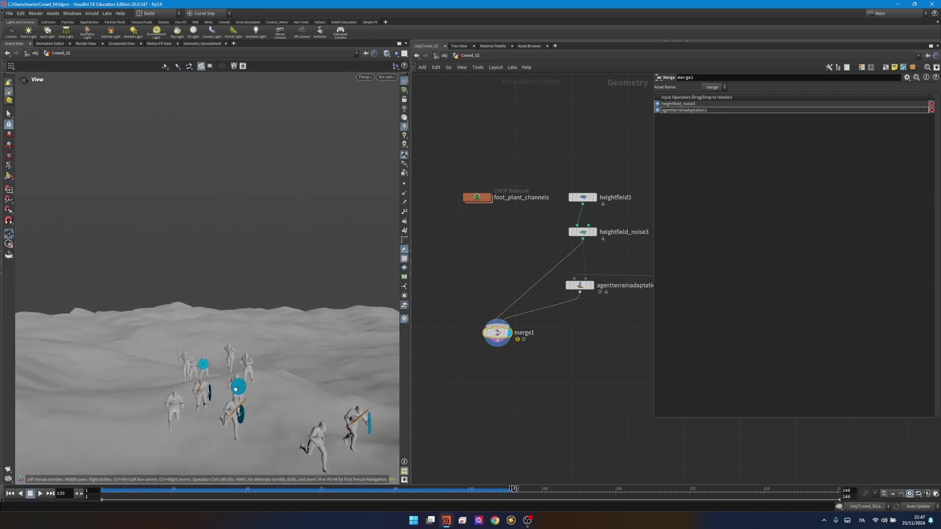
alt+right_drag(236, 407, 282, 407)
alt+middle_drag(265, 410, 226, 416)
alt+drag(225, 415, 246, 419)
alt+right_drag(246, 418, 219, 422)
alt+middle_drag(274, 422, 239, 375)
drag(304, 389, 238, 378)
drag(308, 389, 236, 407)
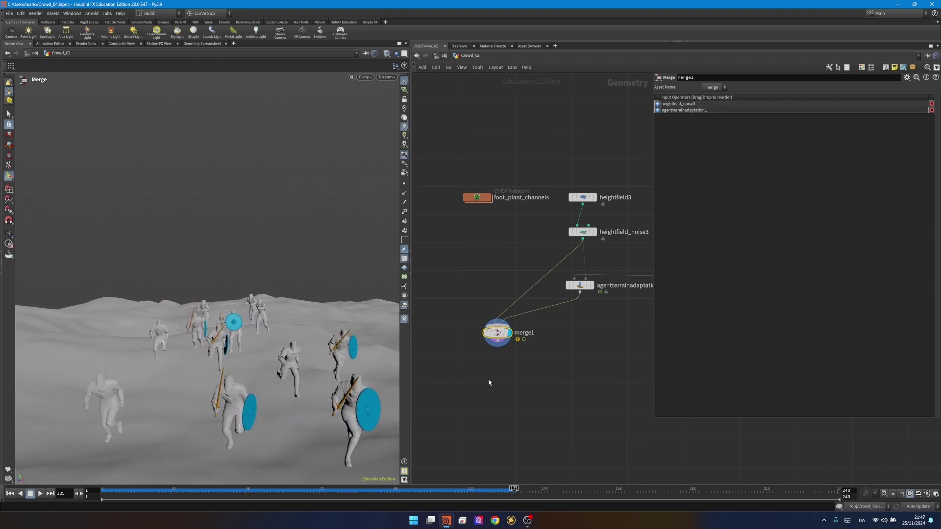